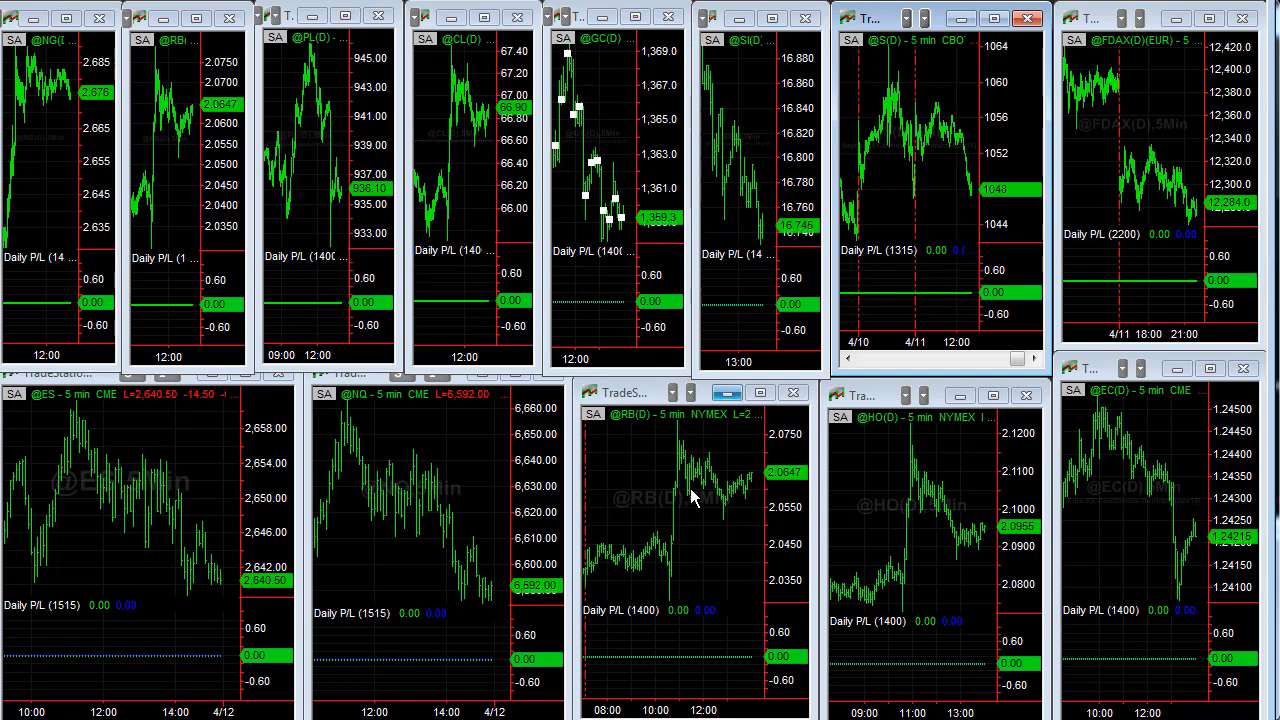
click(432, 422)
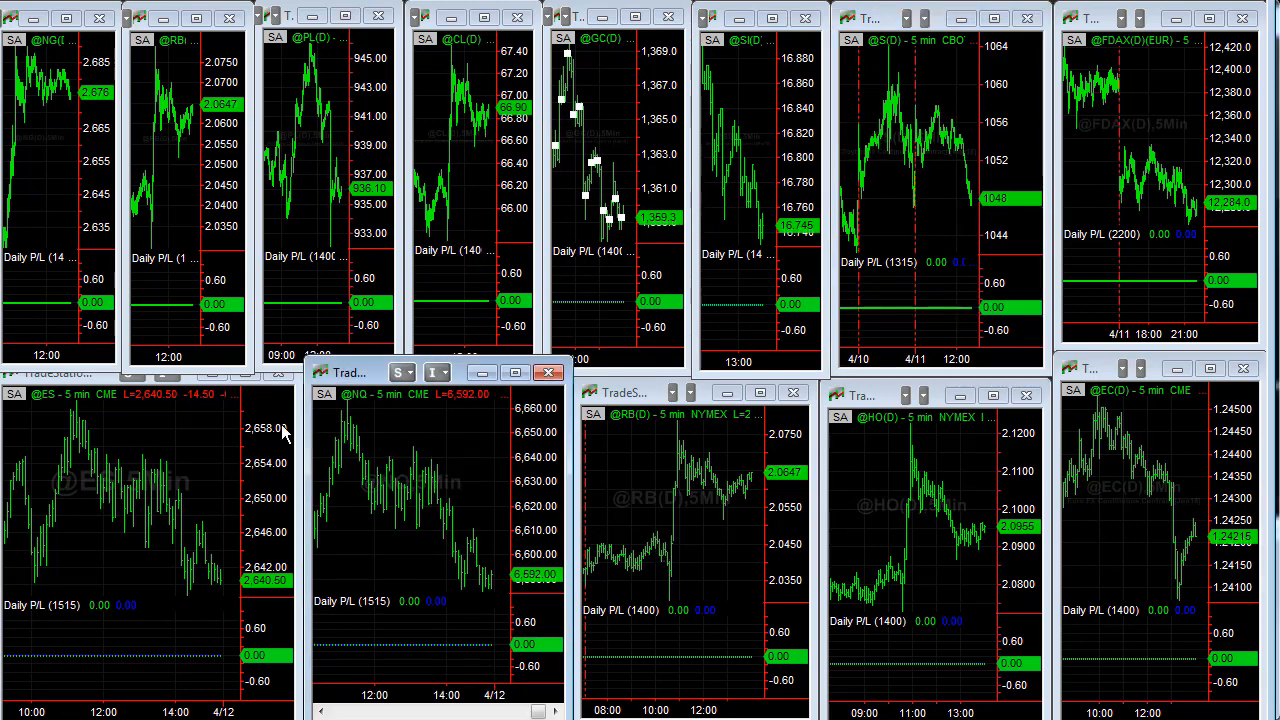
click(152, 428)
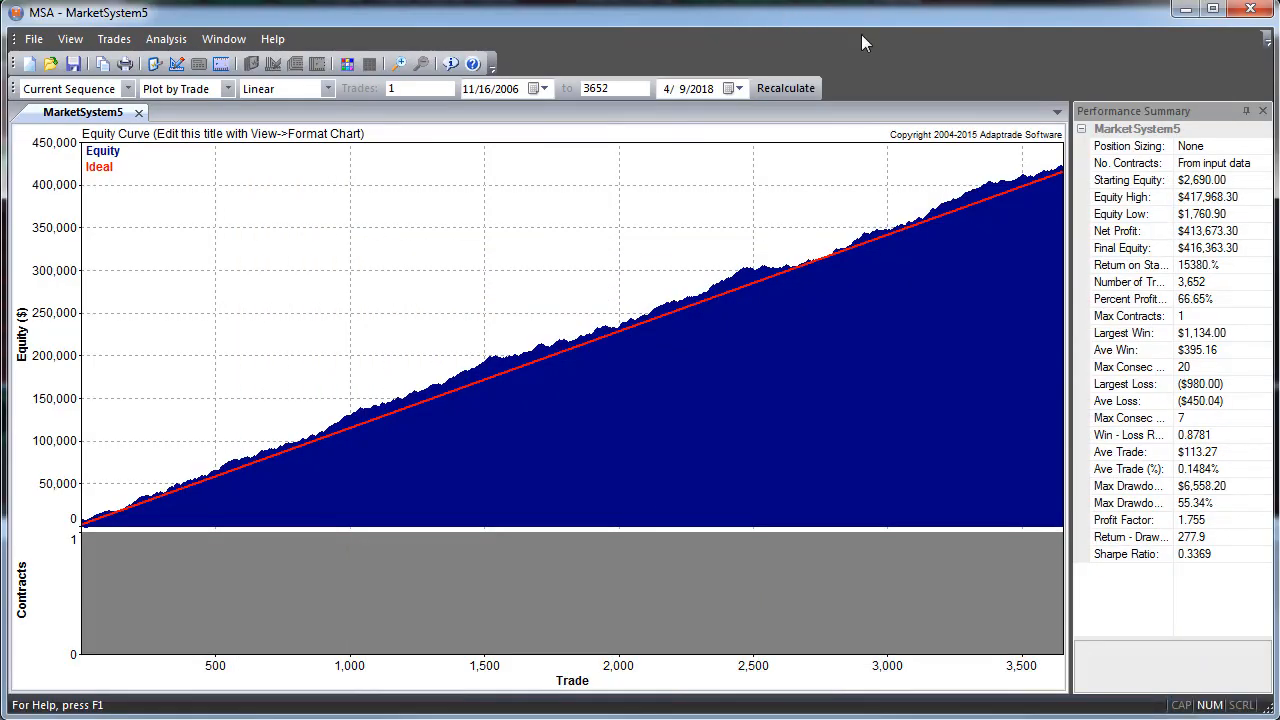
Review the equity high, net profit and average trade in MarketSystem5's performance summary
click(1222, 200)
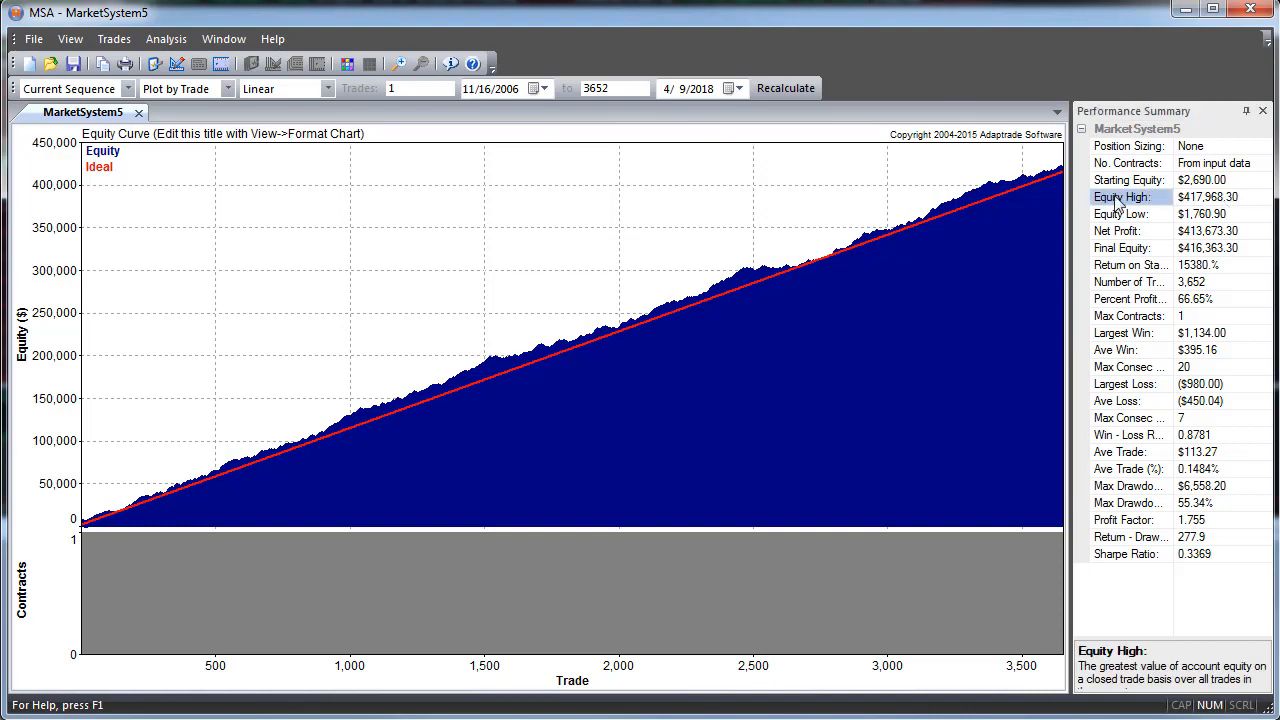
click(1213, 230)
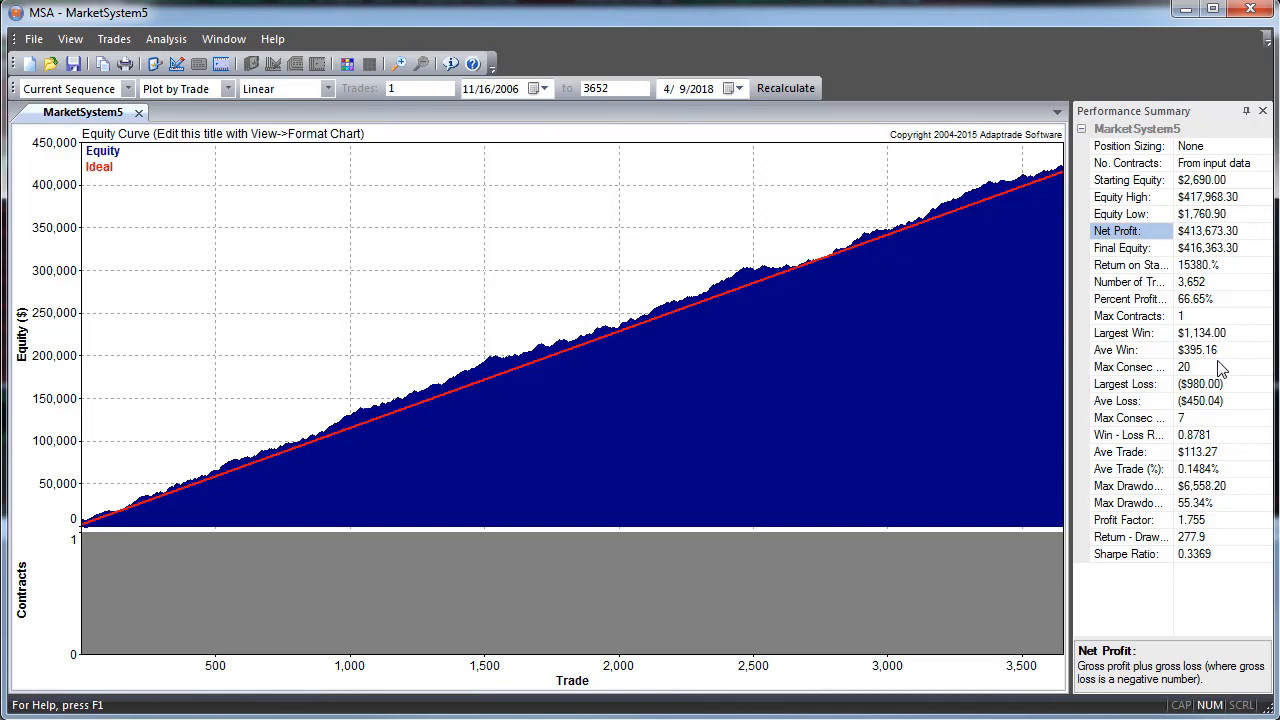
click(1212, 454)
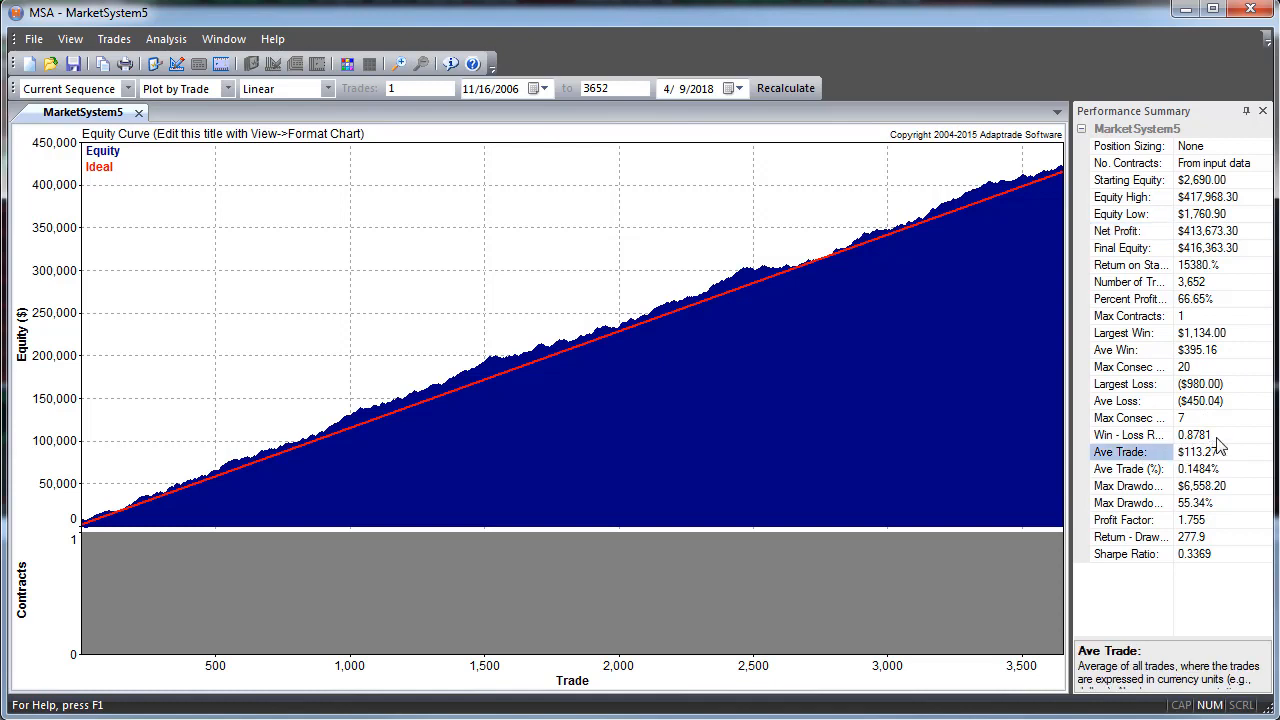
Set the round turn slippage per contract to $25 in the account settings of the analysis setup
click(150, 42)
click(172, 61)
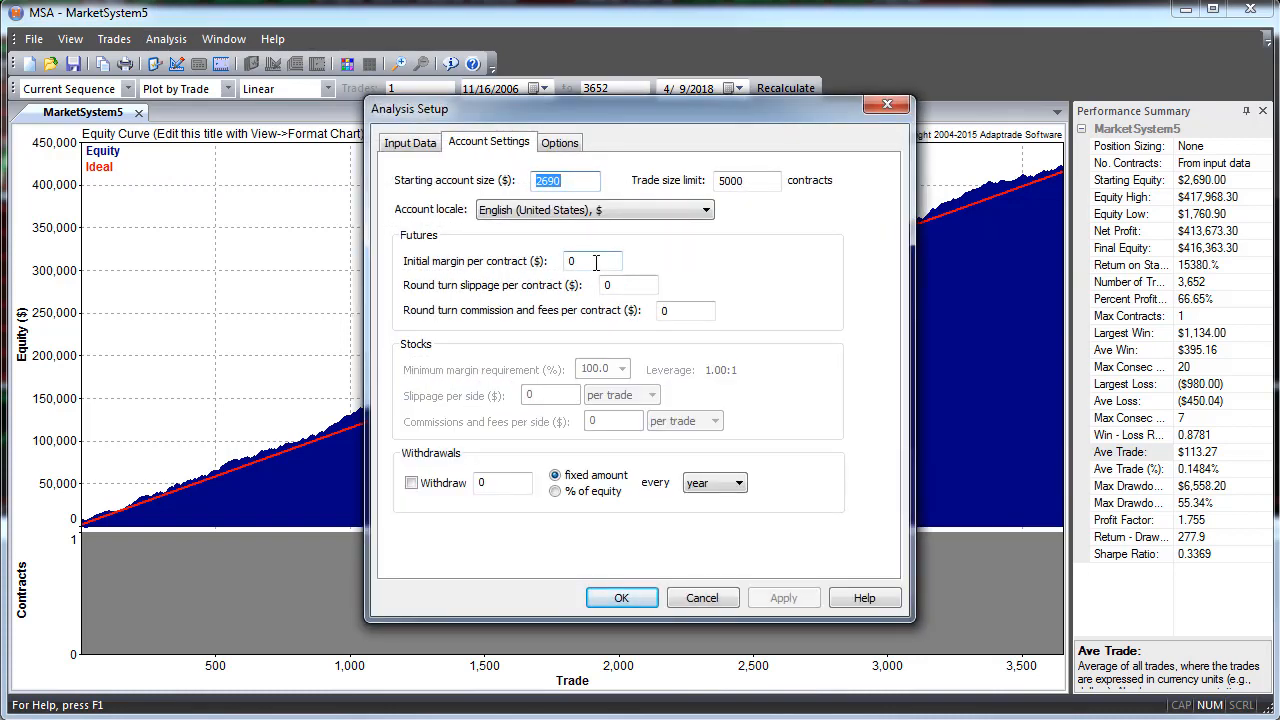
double_click(612, 285)
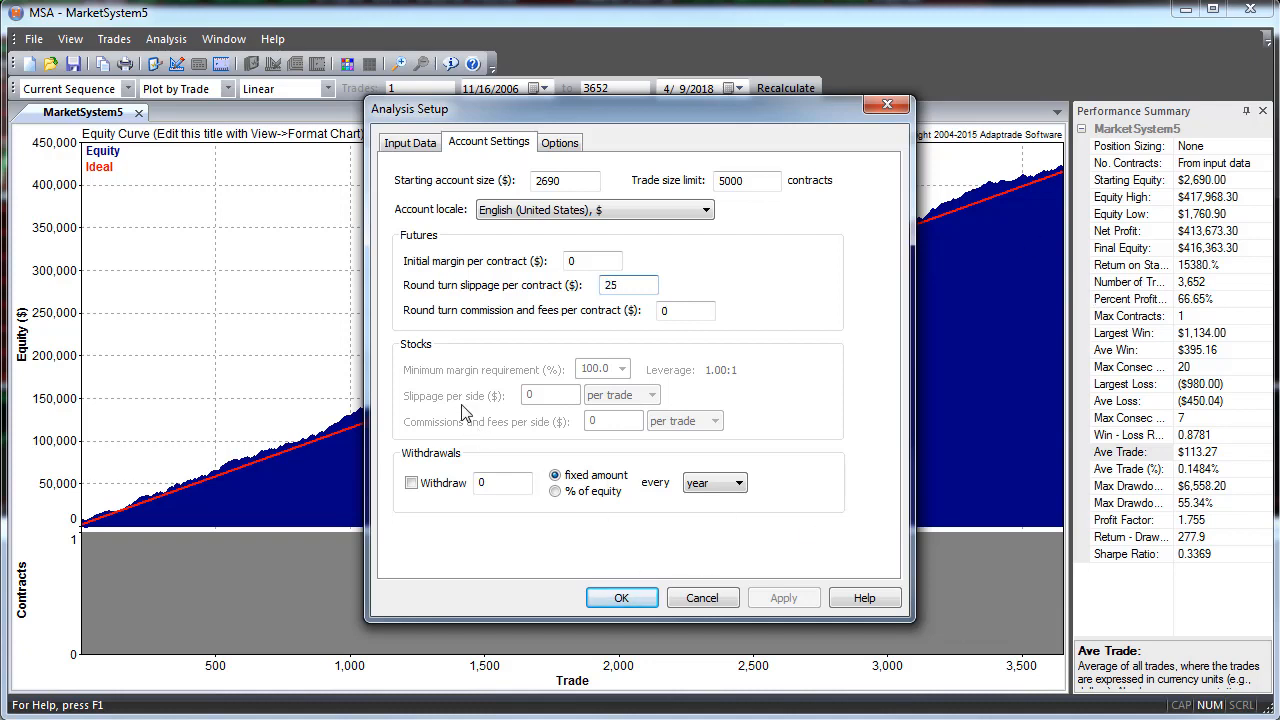
click(626, 596)
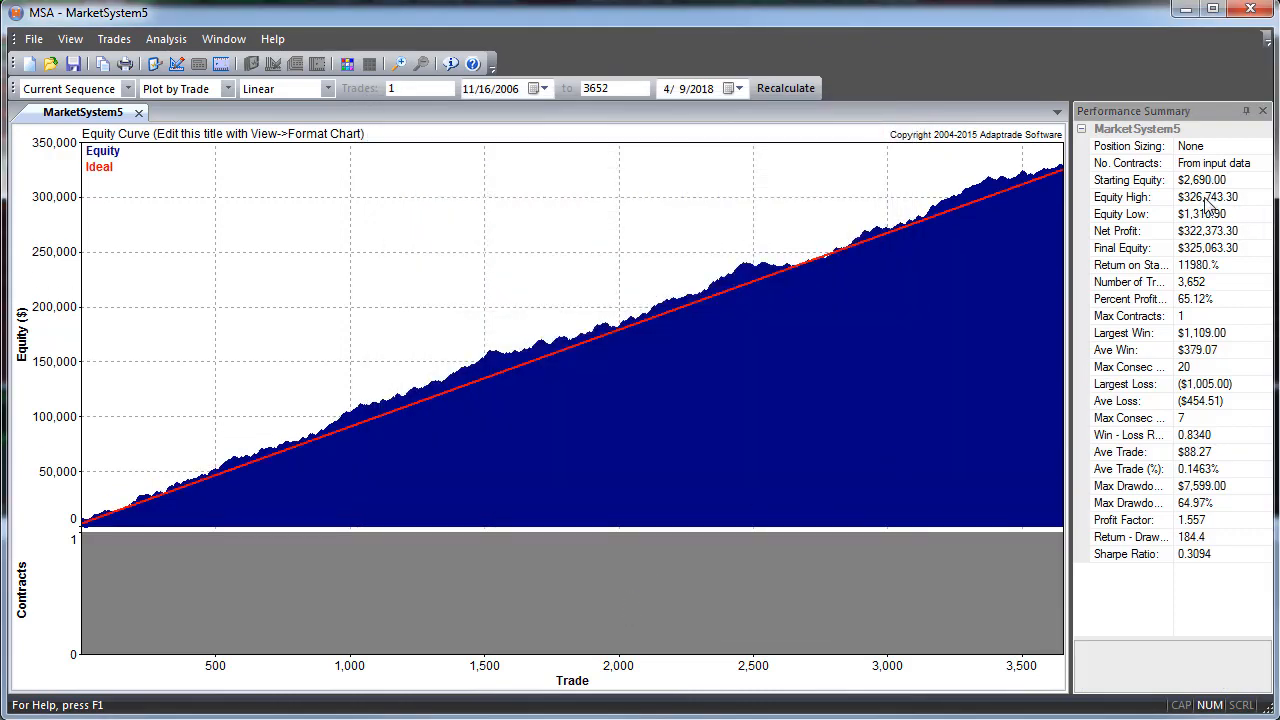
Check the net profit, average trade and maximum drawdown with slippage included
click(1208, 235)
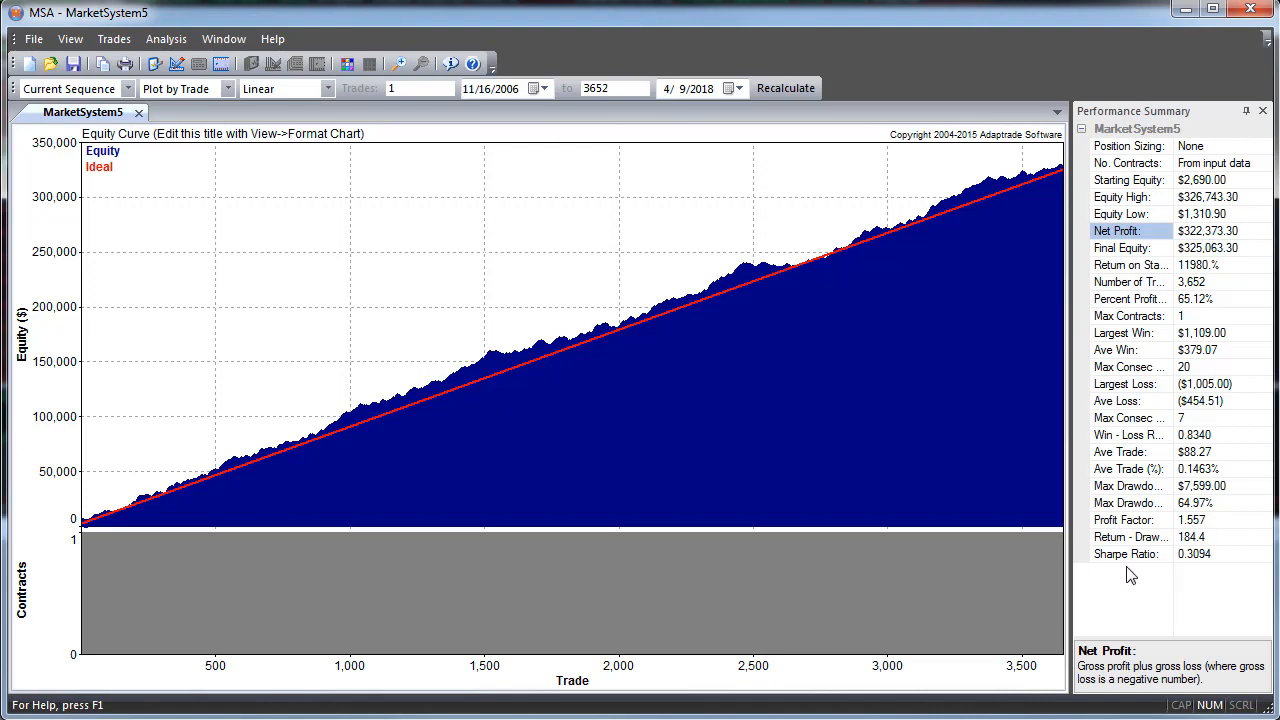
click(1211, 452)
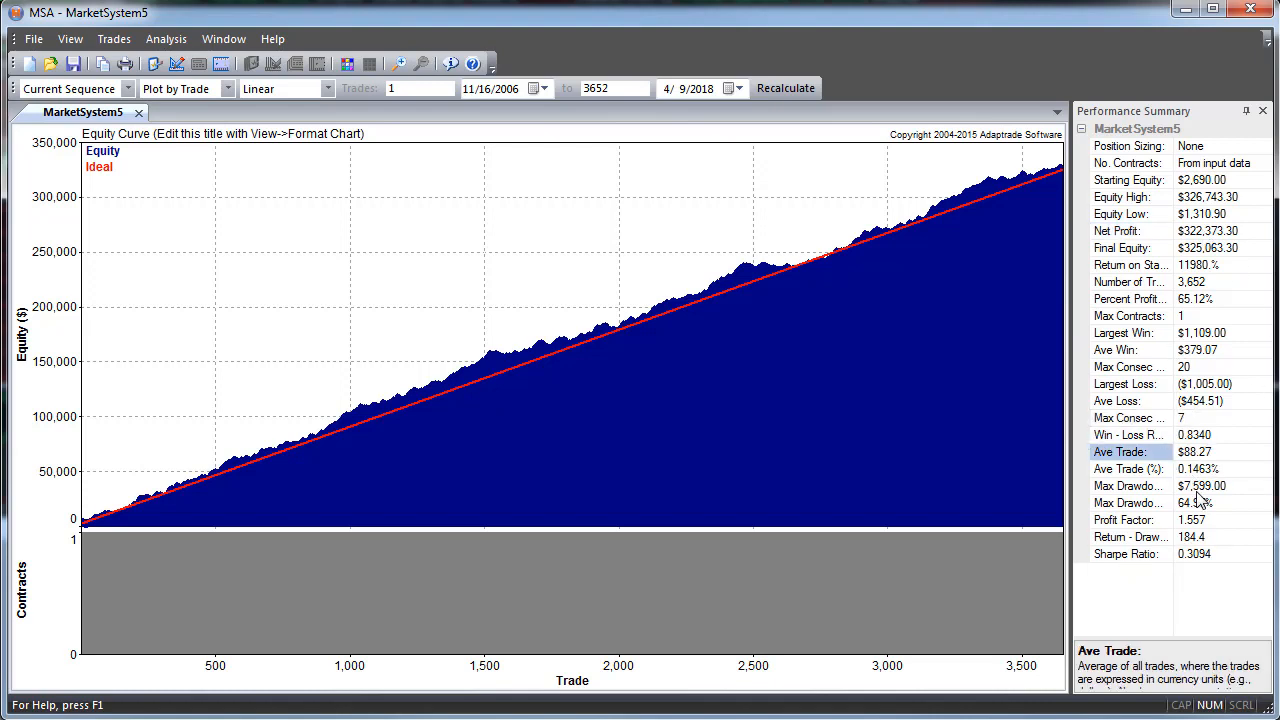
click(1197, 489)
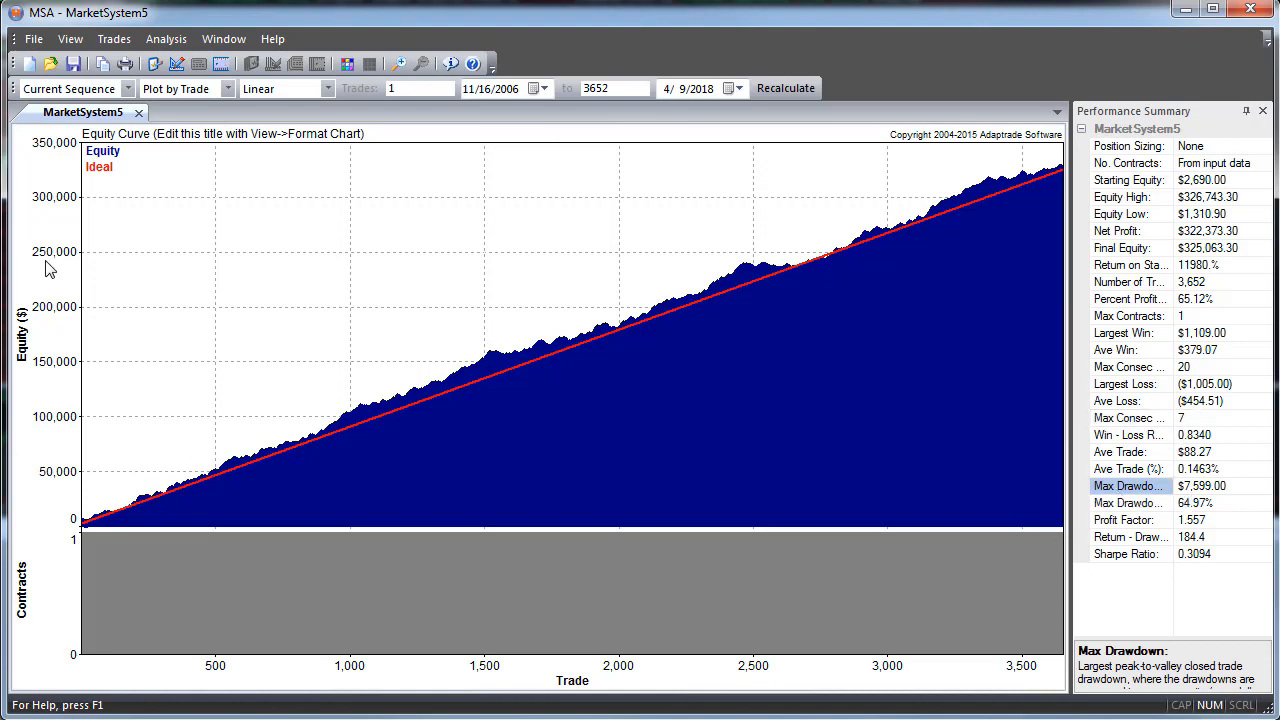
Look through the position sizing methods and equity curve crossover options, and leave without applying any
click(160, 40)
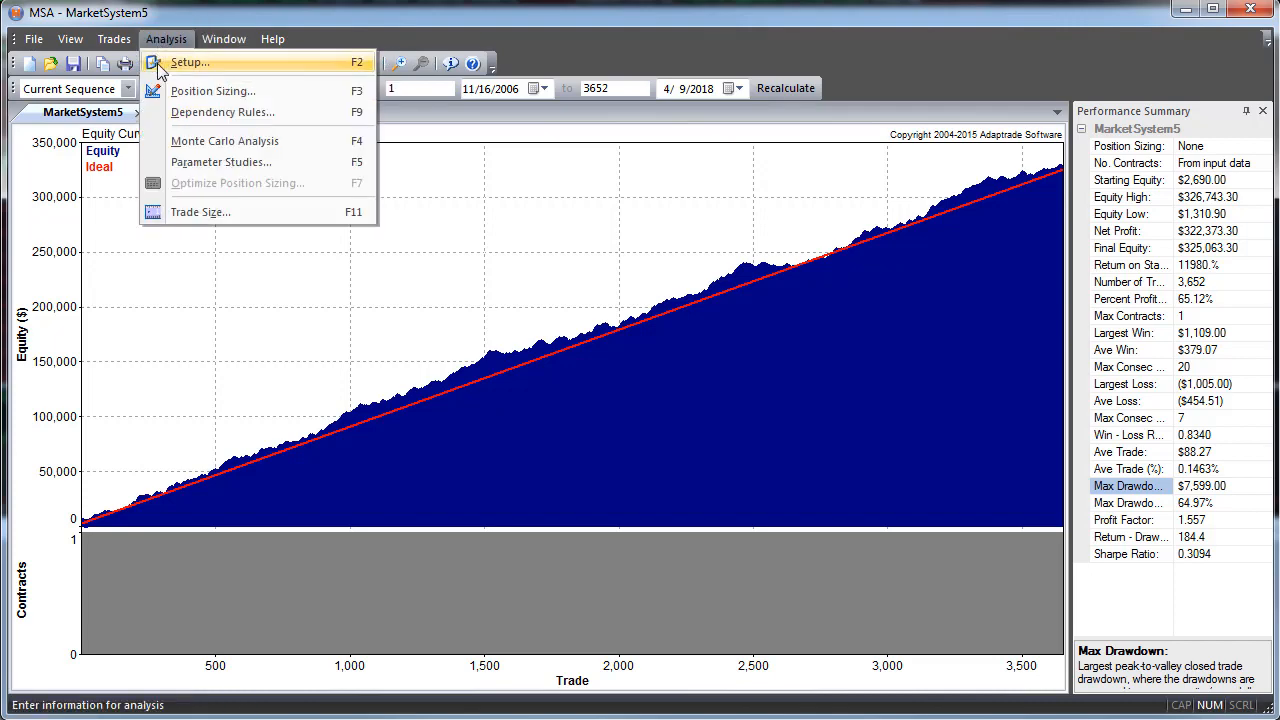
click(212, 91)
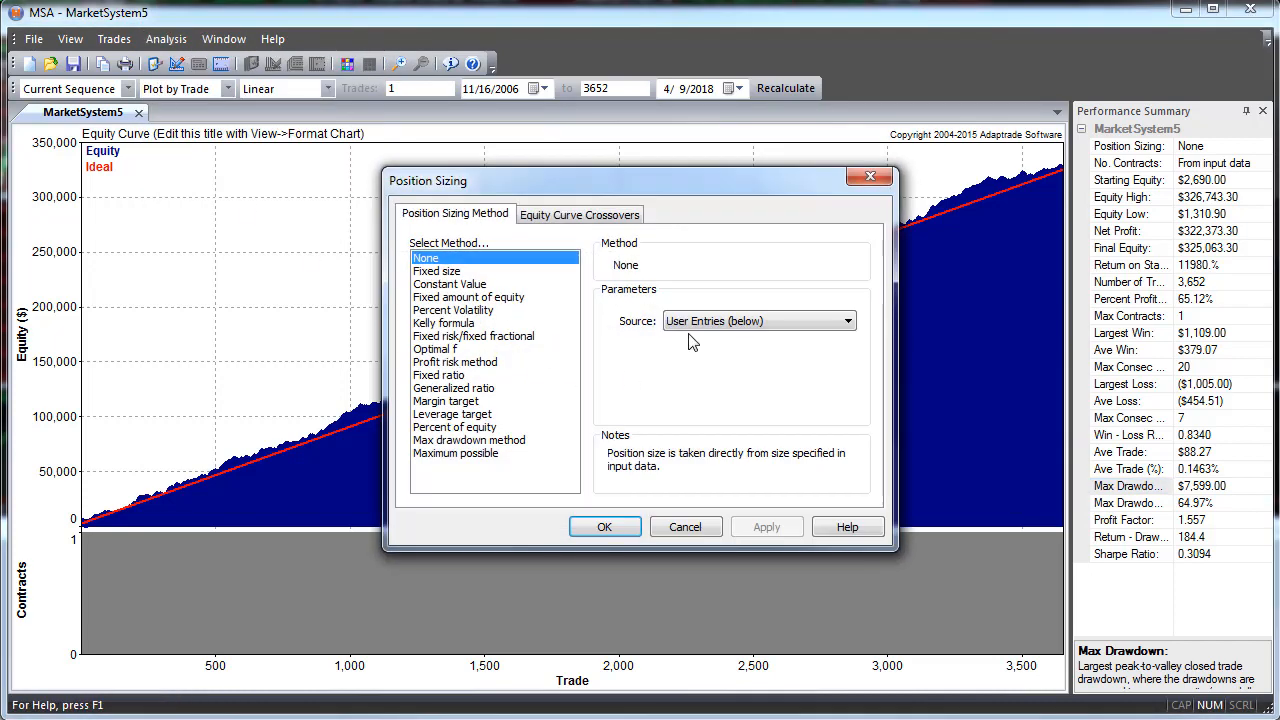
drag(546, 183, 338, 181)
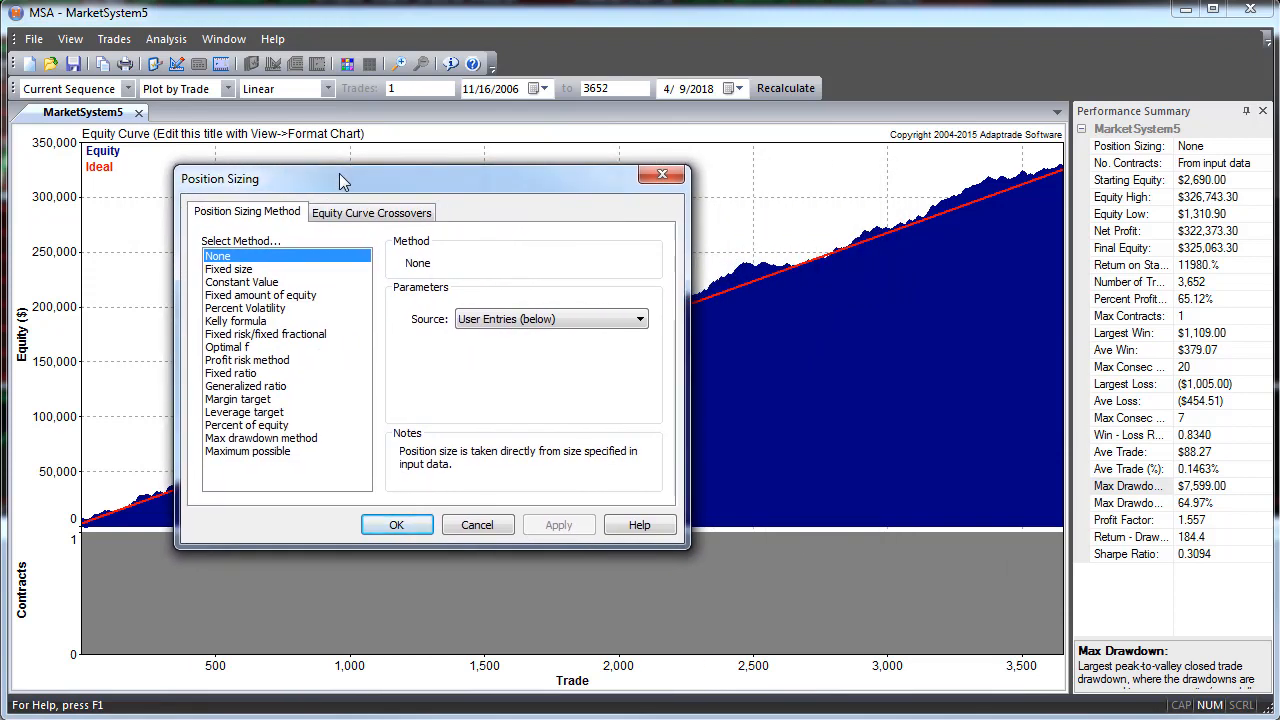
click(366, 213)
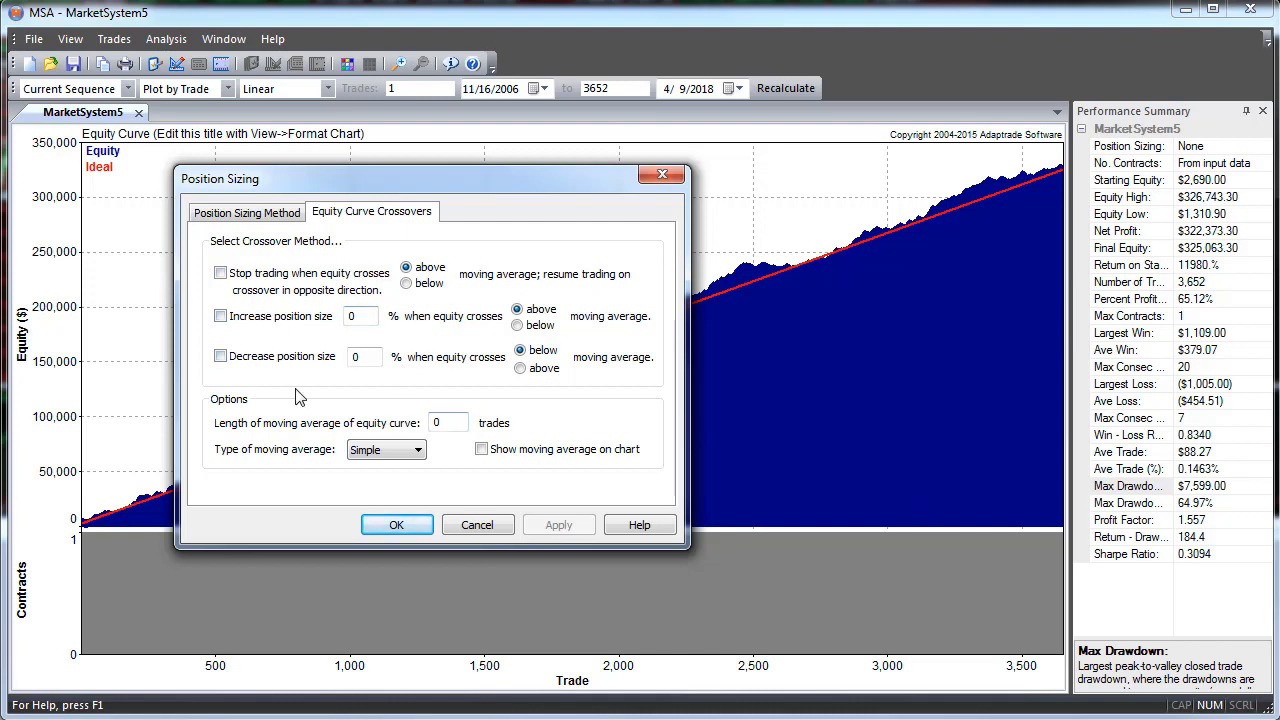
click(257, 213)
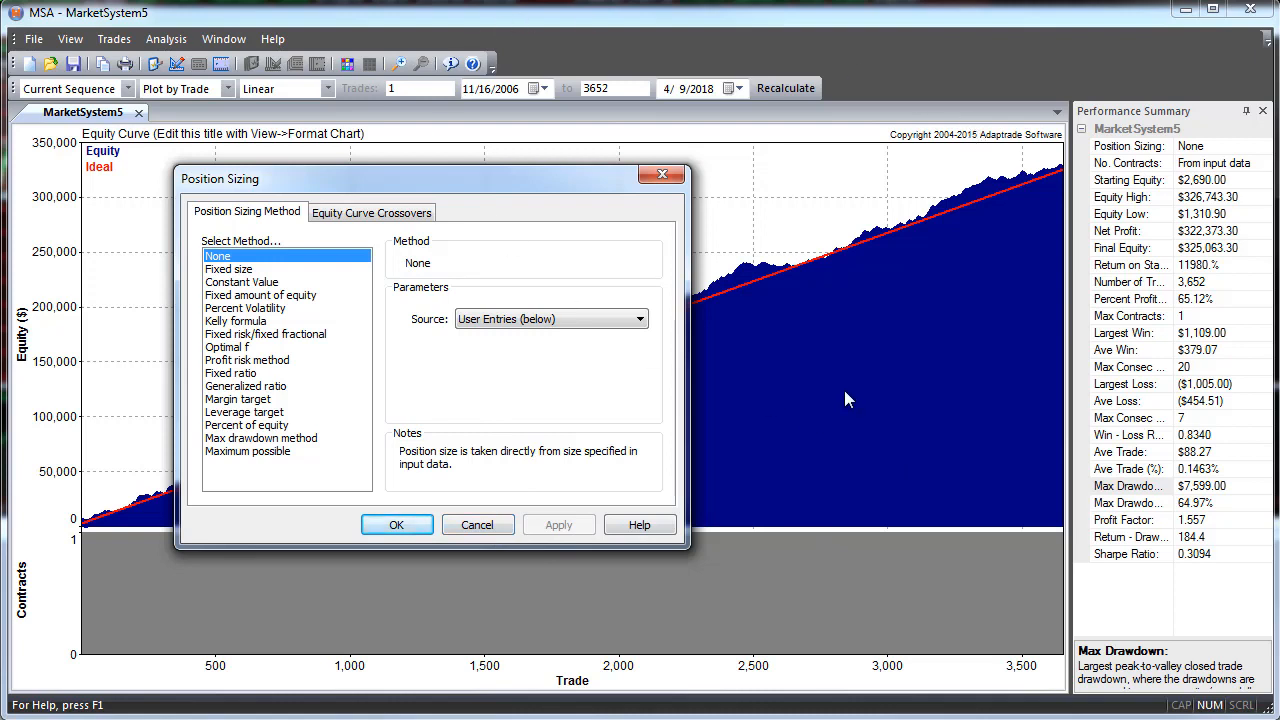
click(468, 530)
click(468, 528)
Try a dependency rule that increases position size by 1 contract after 3 losses in a row, and check net profit and maximum drawdown
click(166, 38)
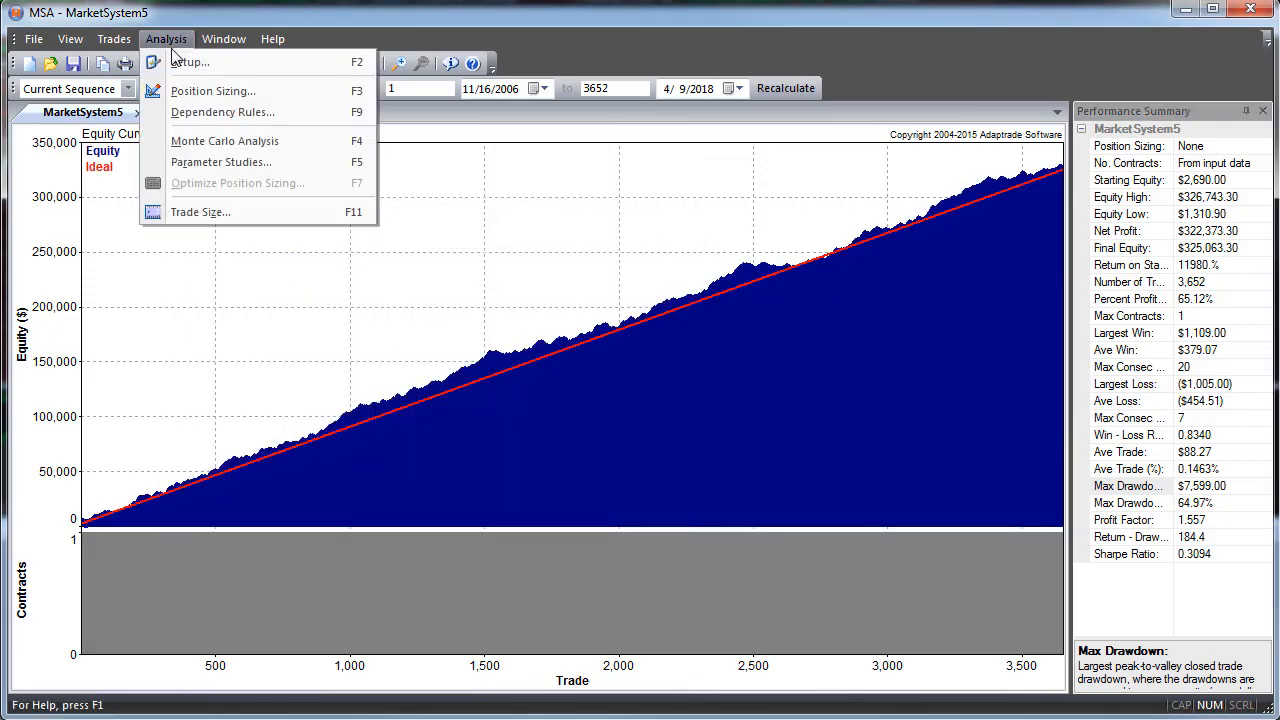
click(200, 112)
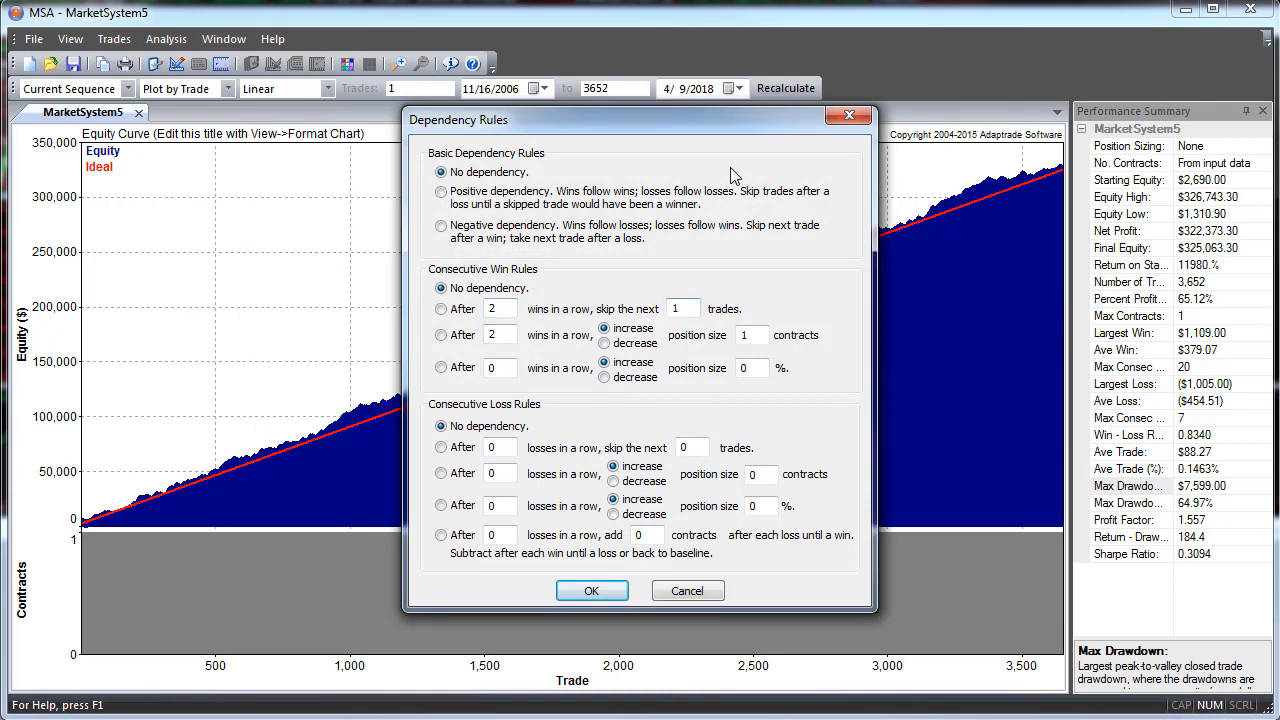
drag(585, 112, 340, 83)
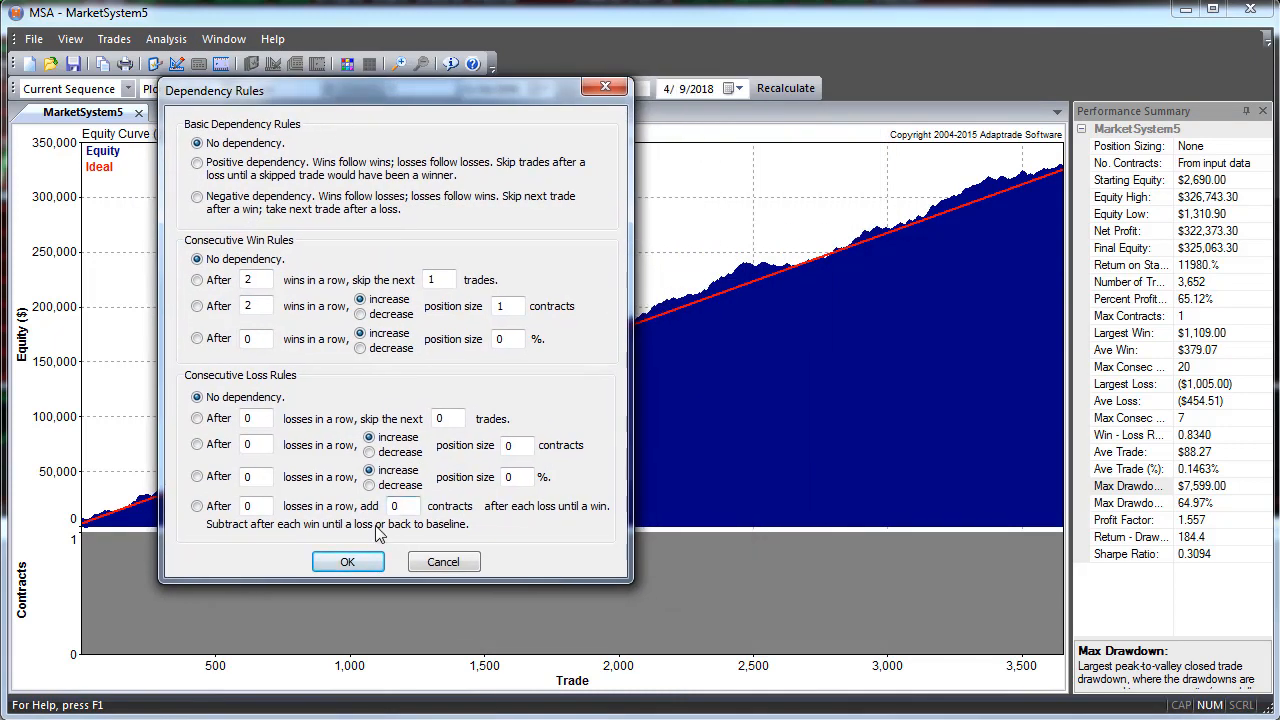
click(197, 445)
text(3)
double_click(518, 445)
text(1)
click(347, 562)
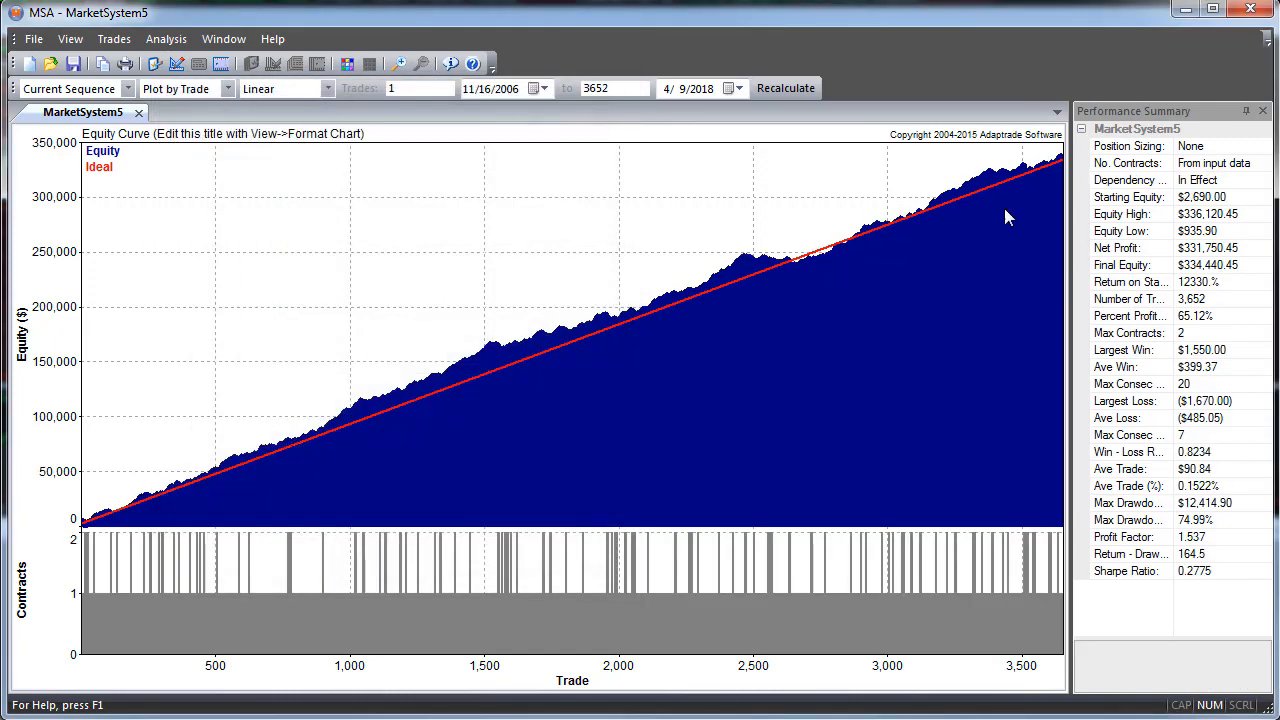
click(1221, 248)
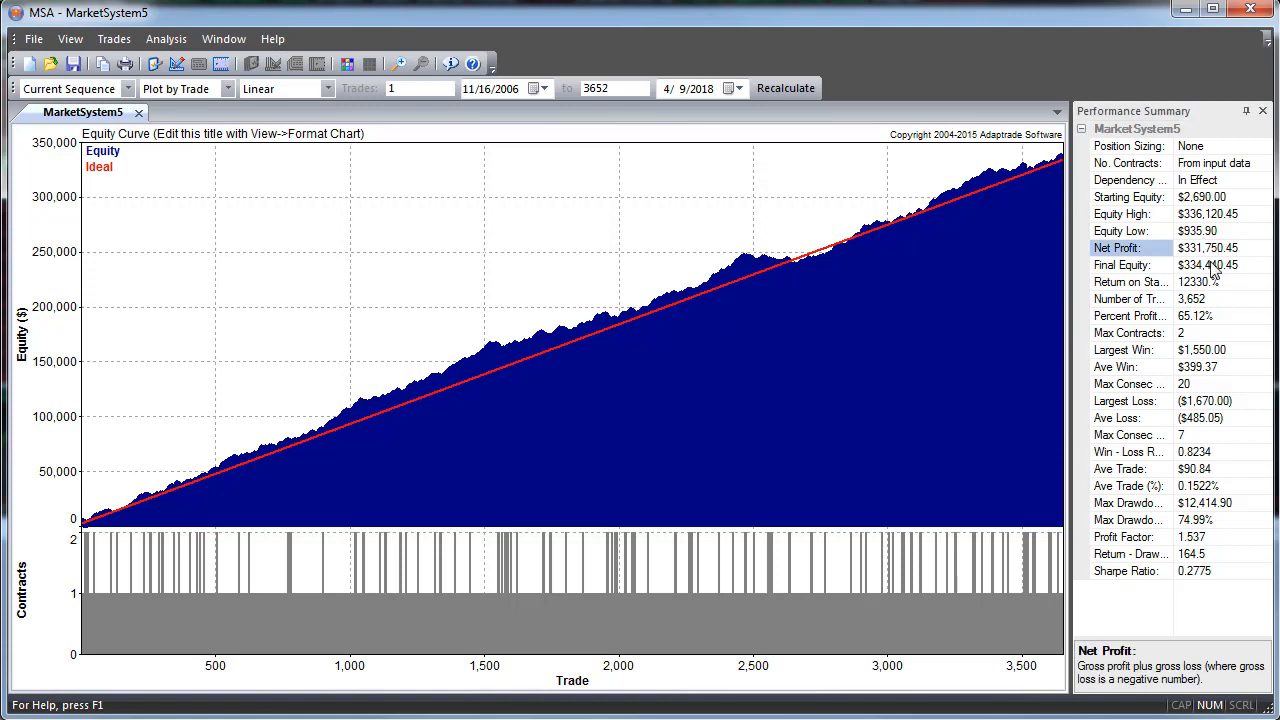
click(1217, 505)
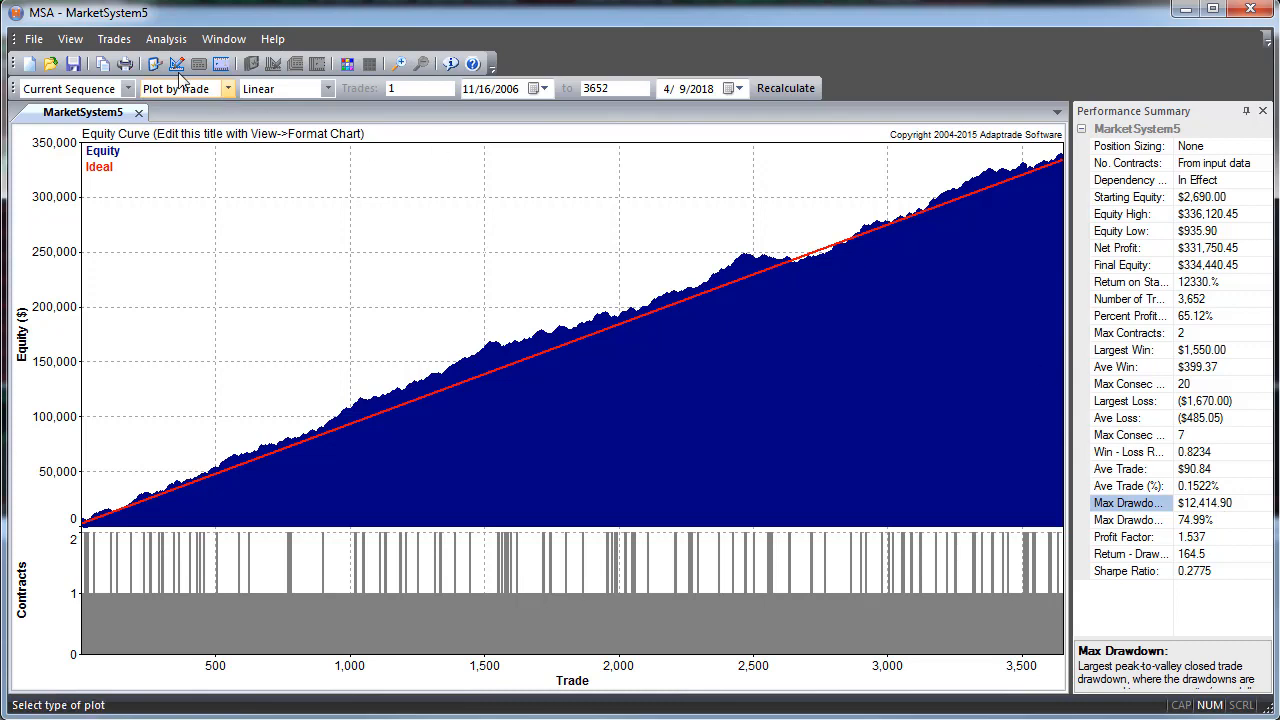
Try a consecutive win rule that skips the next 1 trade after 2 wins in a row, and check maximum drawdown and net profit
click(166, 39)
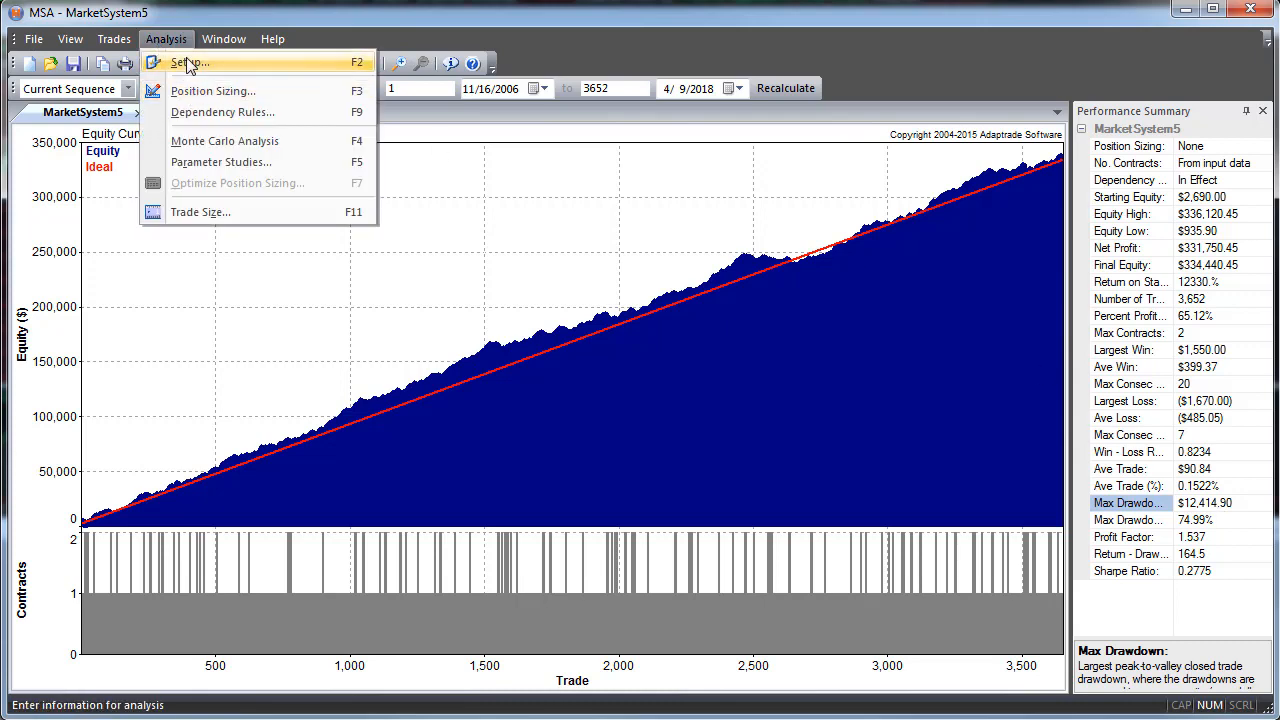
click(224, 112)
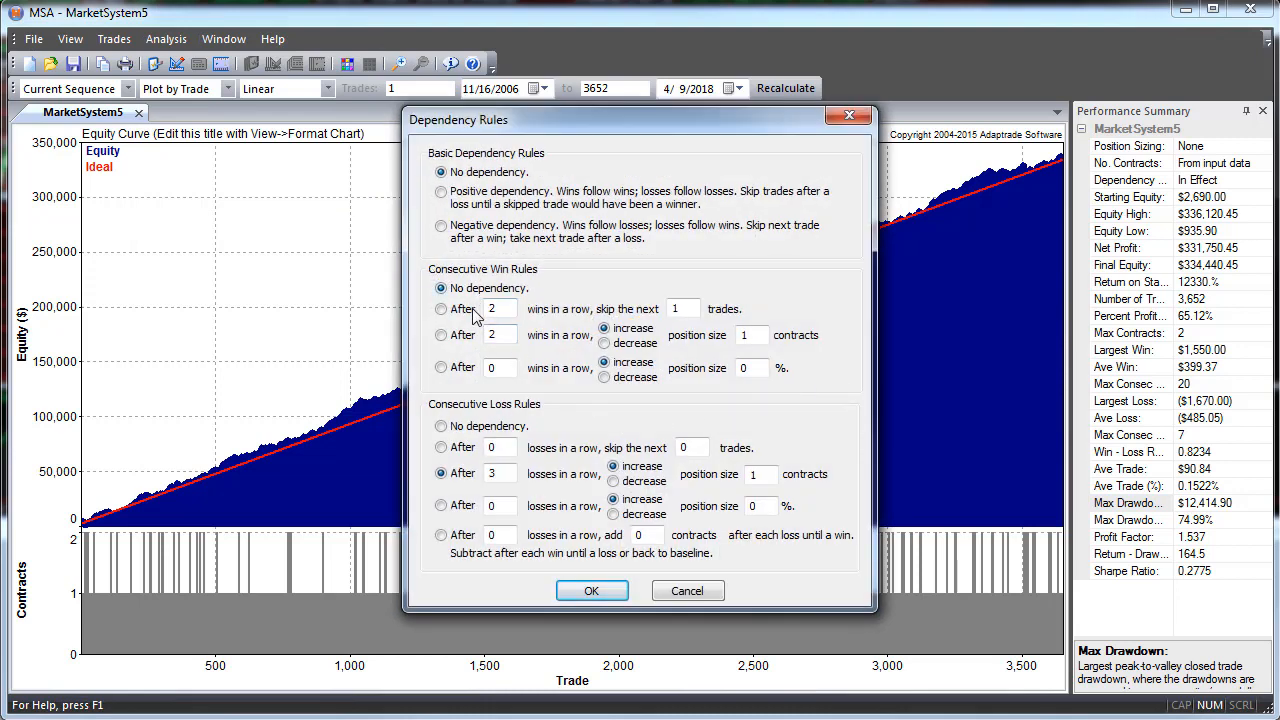
click(443, 310)
click(592, 591)
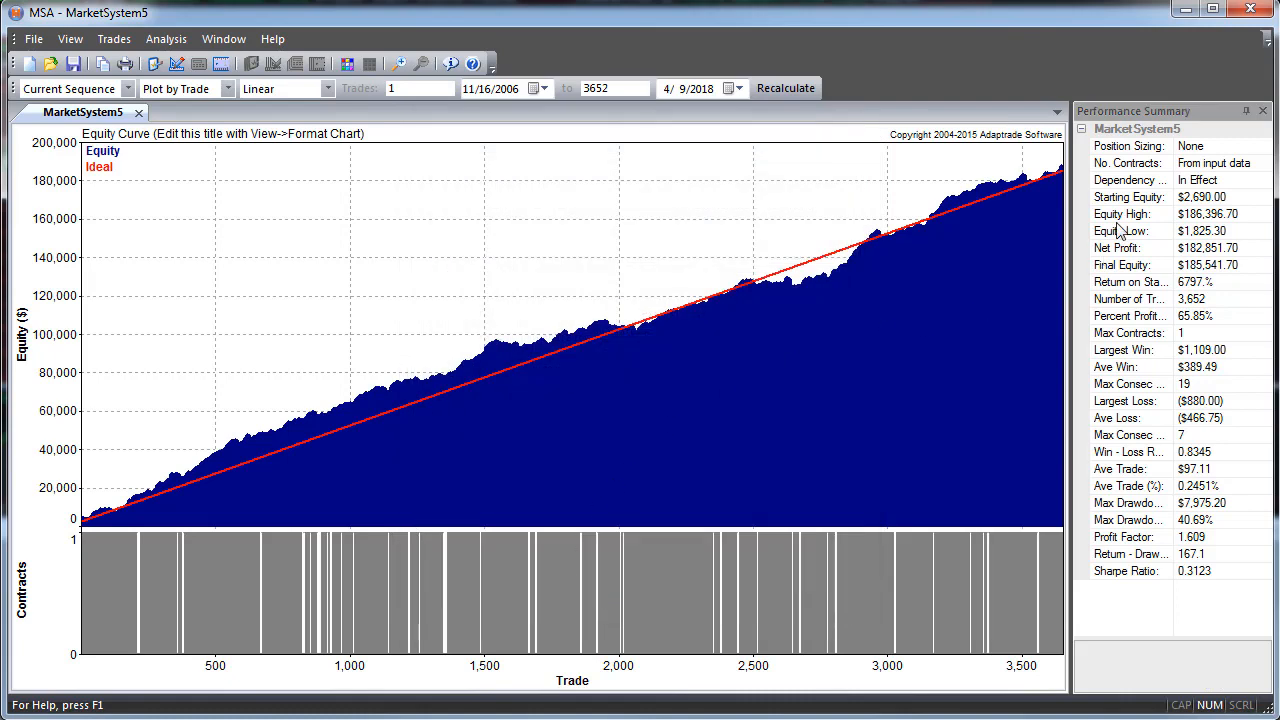
click(1216, 505)
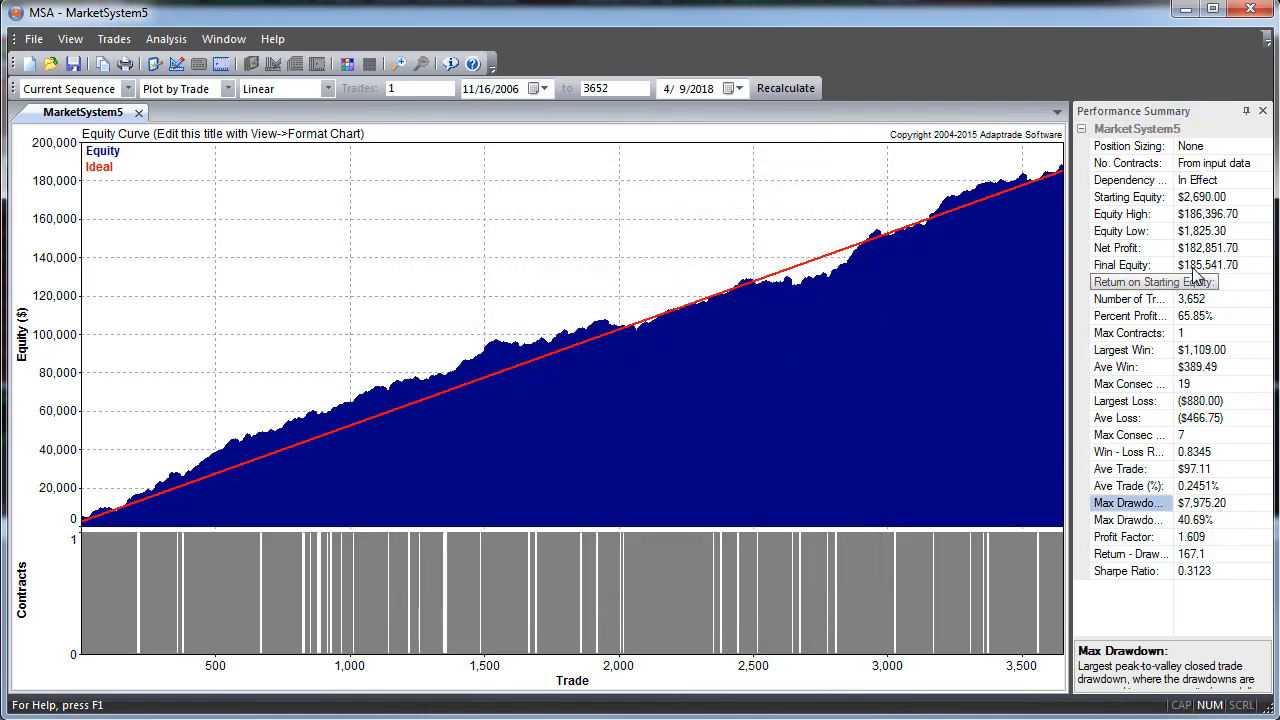
click(1218, 250)
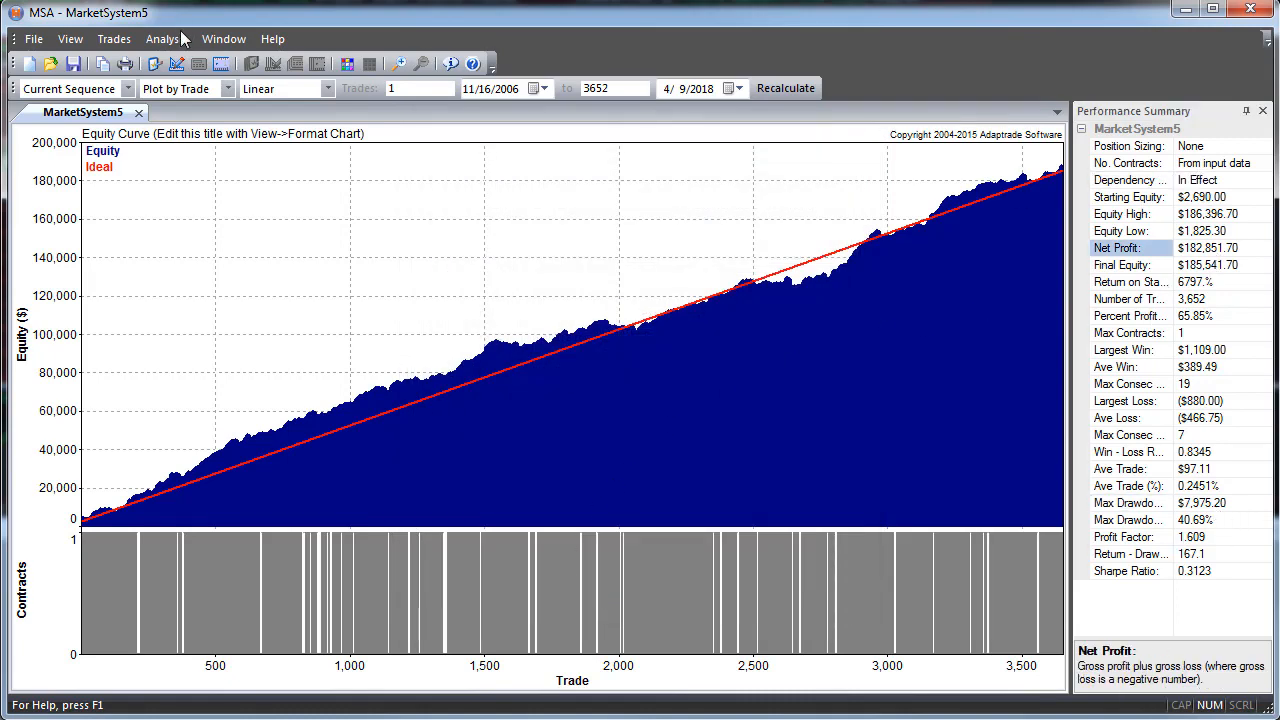
Apply the consecutive win rule that increases position size by 1 contract after 2 wins in a row
click(145, 42)
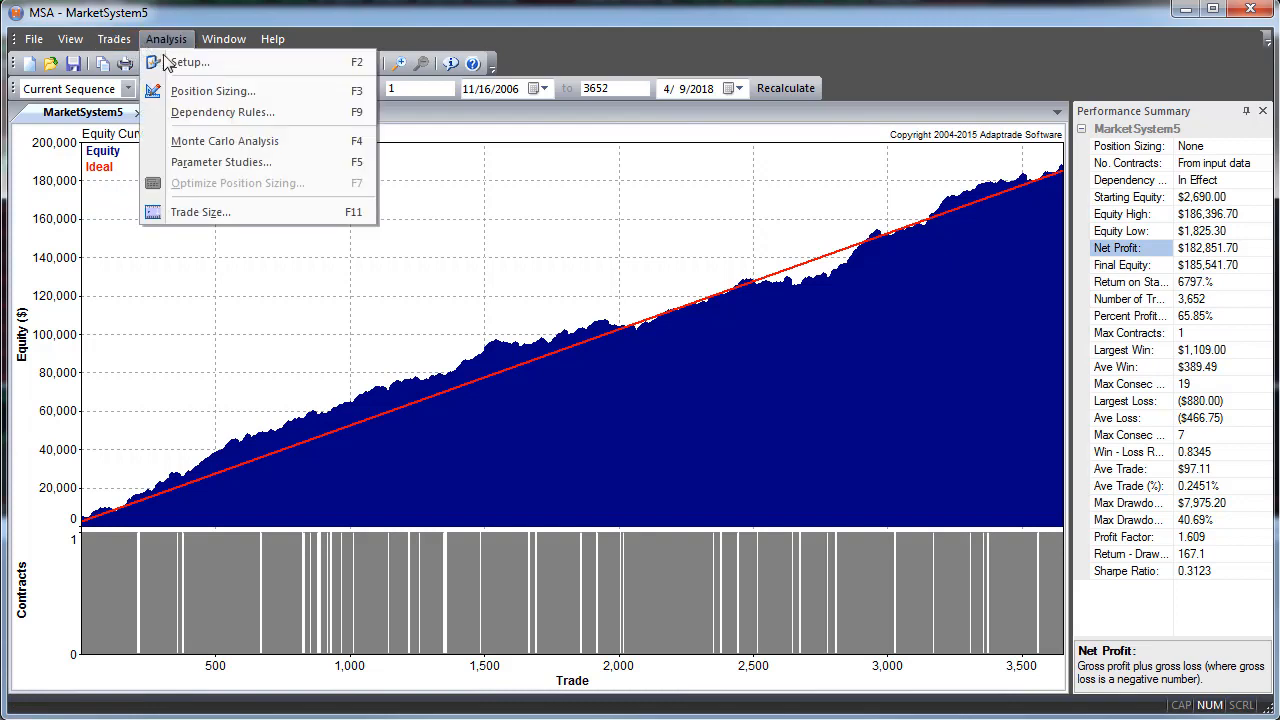
click(222, 112)
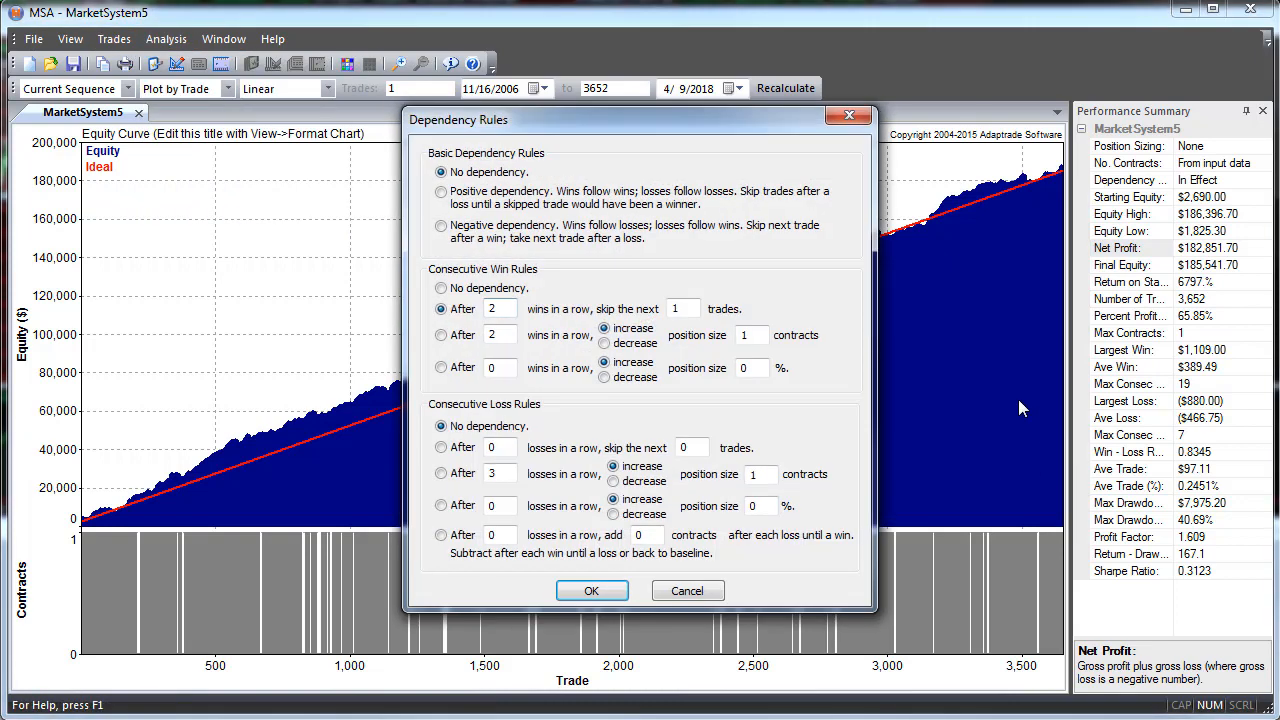
click(460, 336)
key(Tab)
click(599, 591)
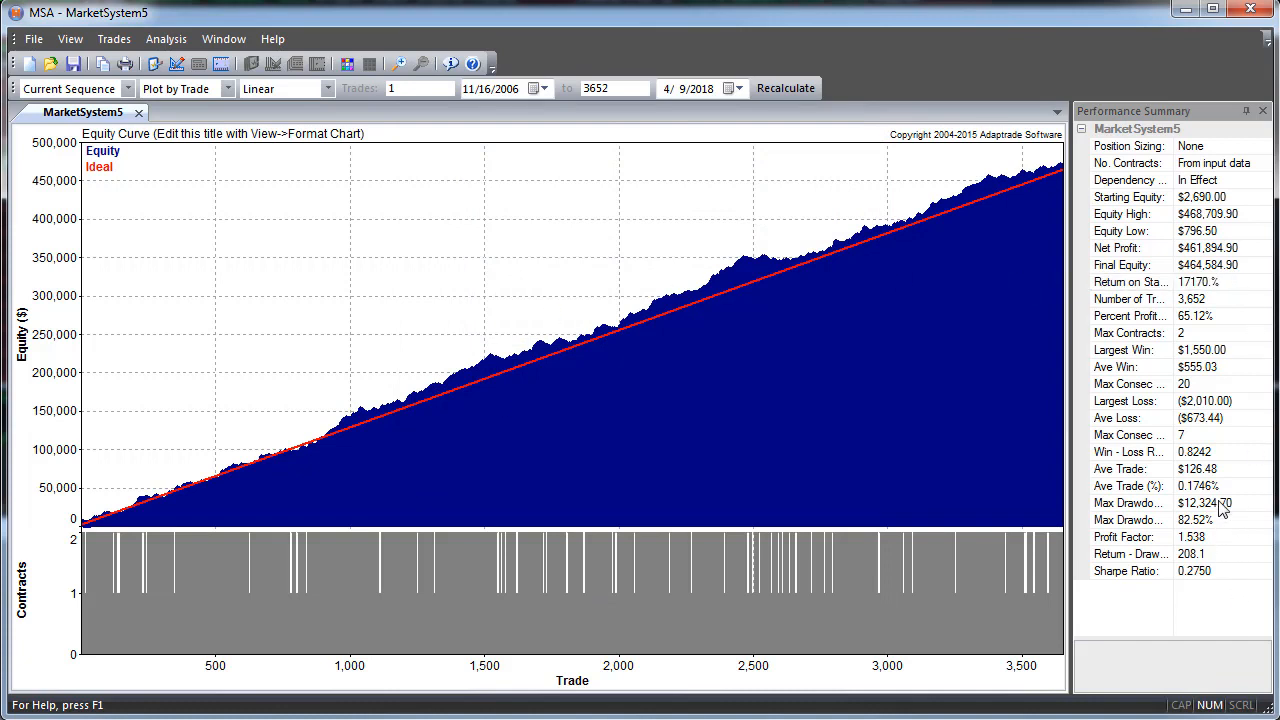
Examine the equity high, final equity, maximum drawdown, average trade and maximum contracts under the win-based sizing rule
click(1200, 217)
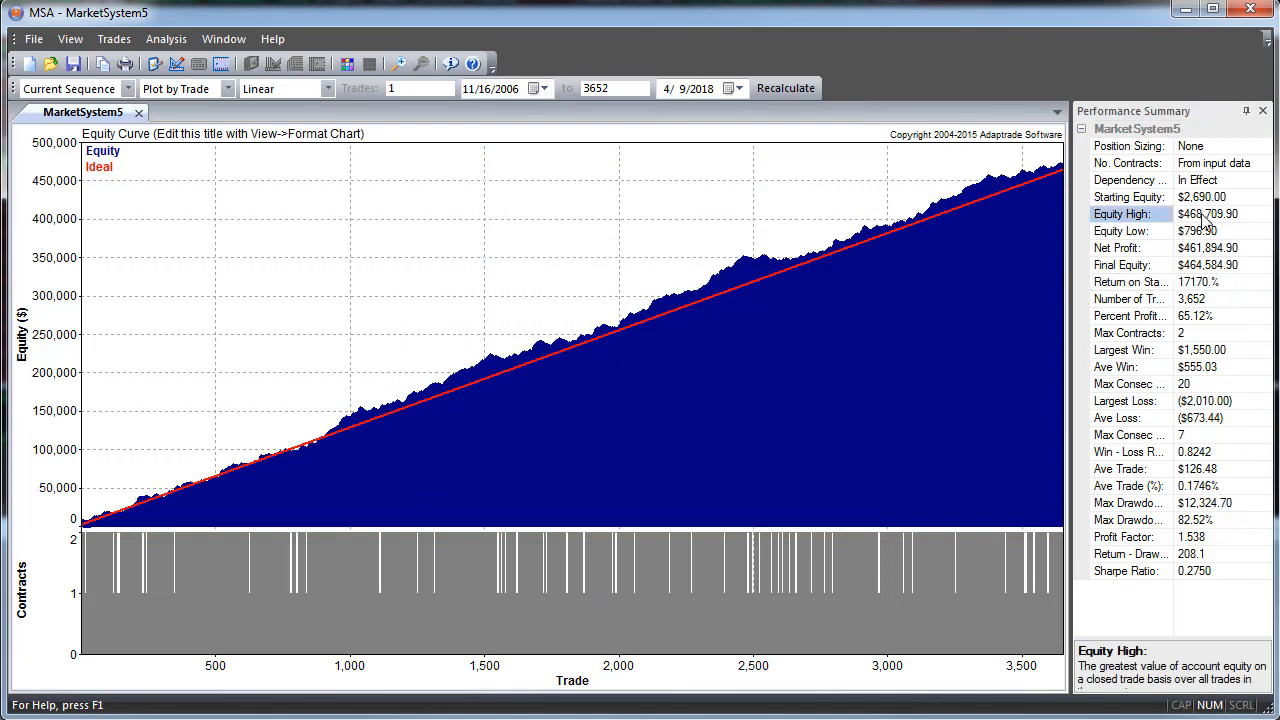
click(1219, 265)
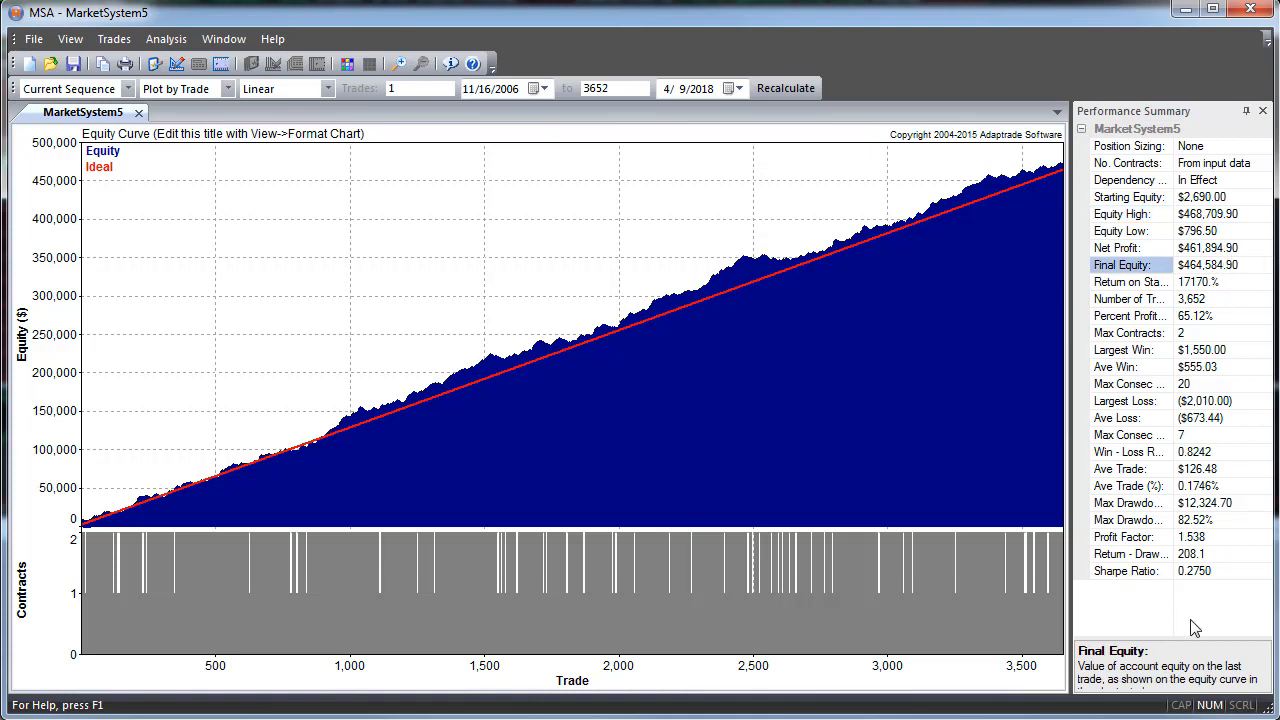
click(1210, 504)
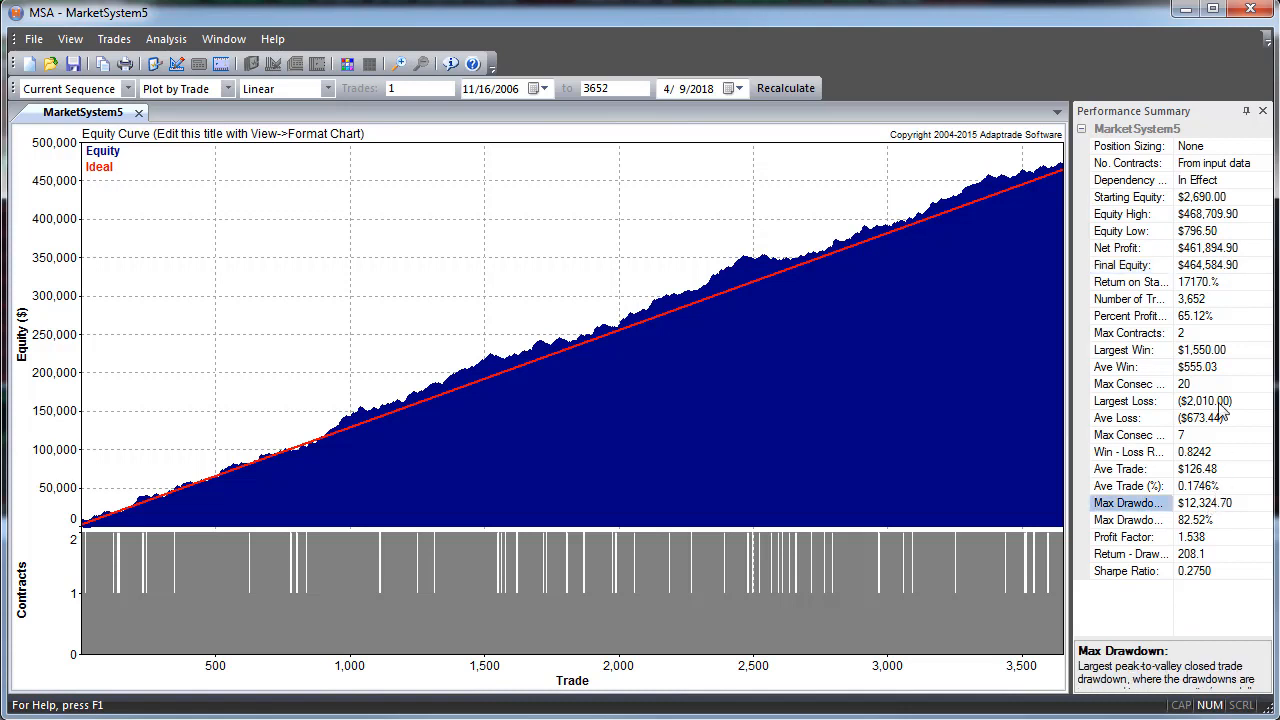
click(1215, 471)
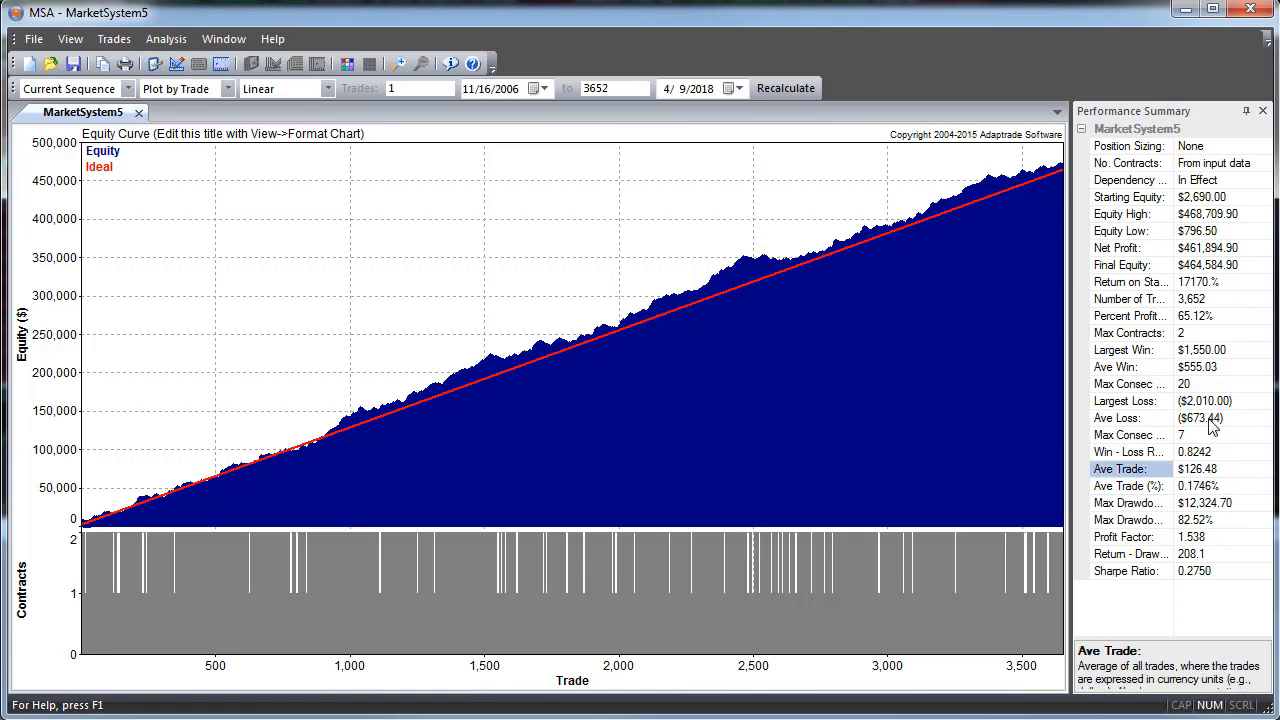
click(1190, 334)
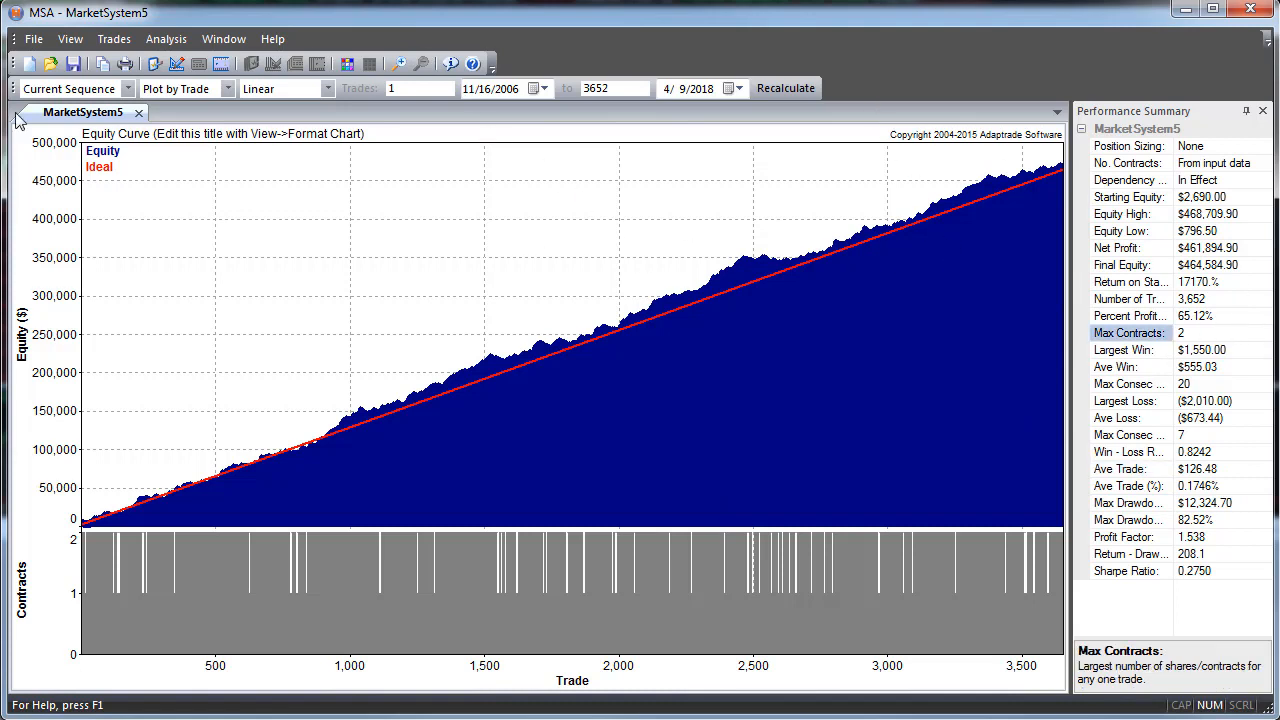
Try raising the consecutive win rule's threshold to 3 wins in a row for the 1-contract position size increase
click(165, 42)
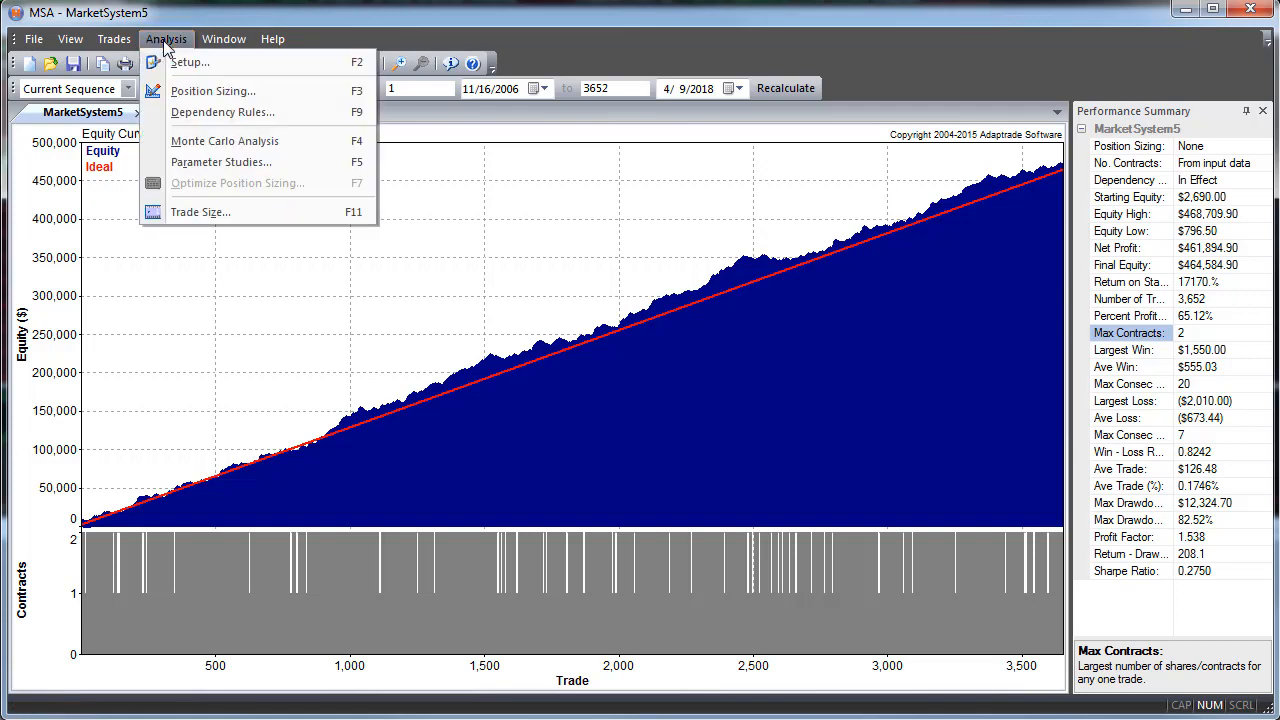
click(212, 111)
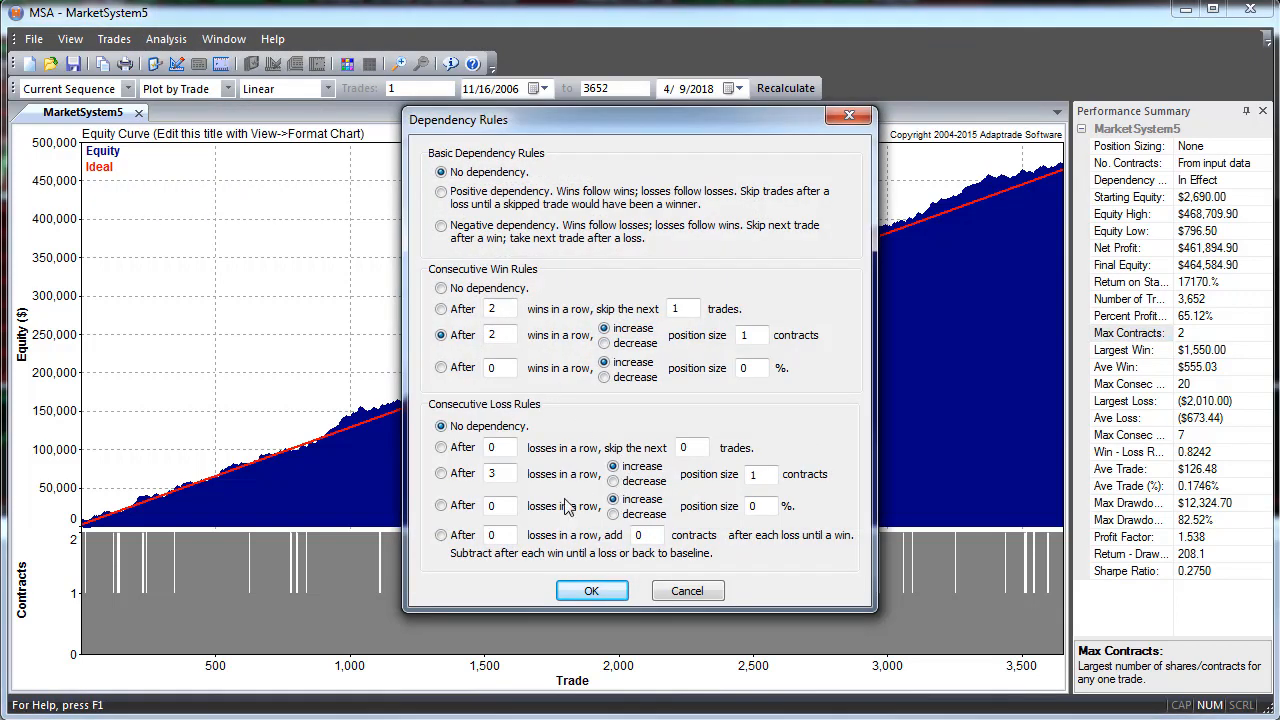
double_click(491, 335)
text(3)
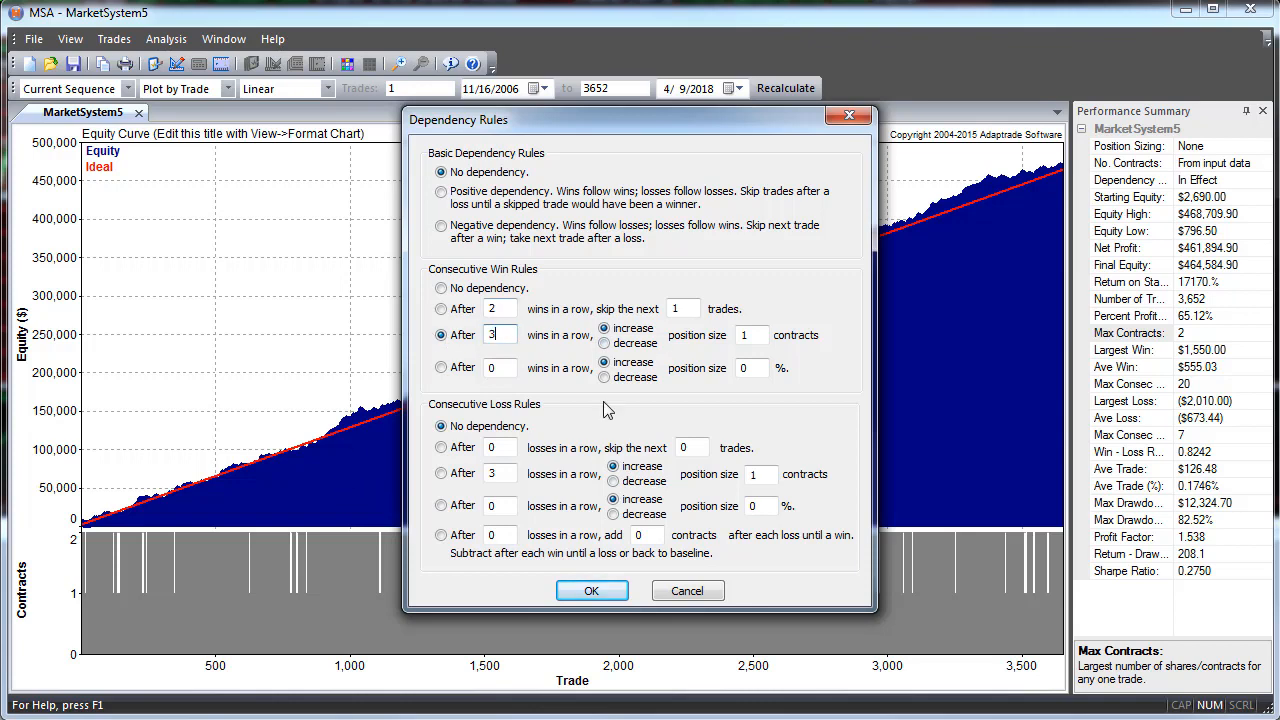
click(592, 591)
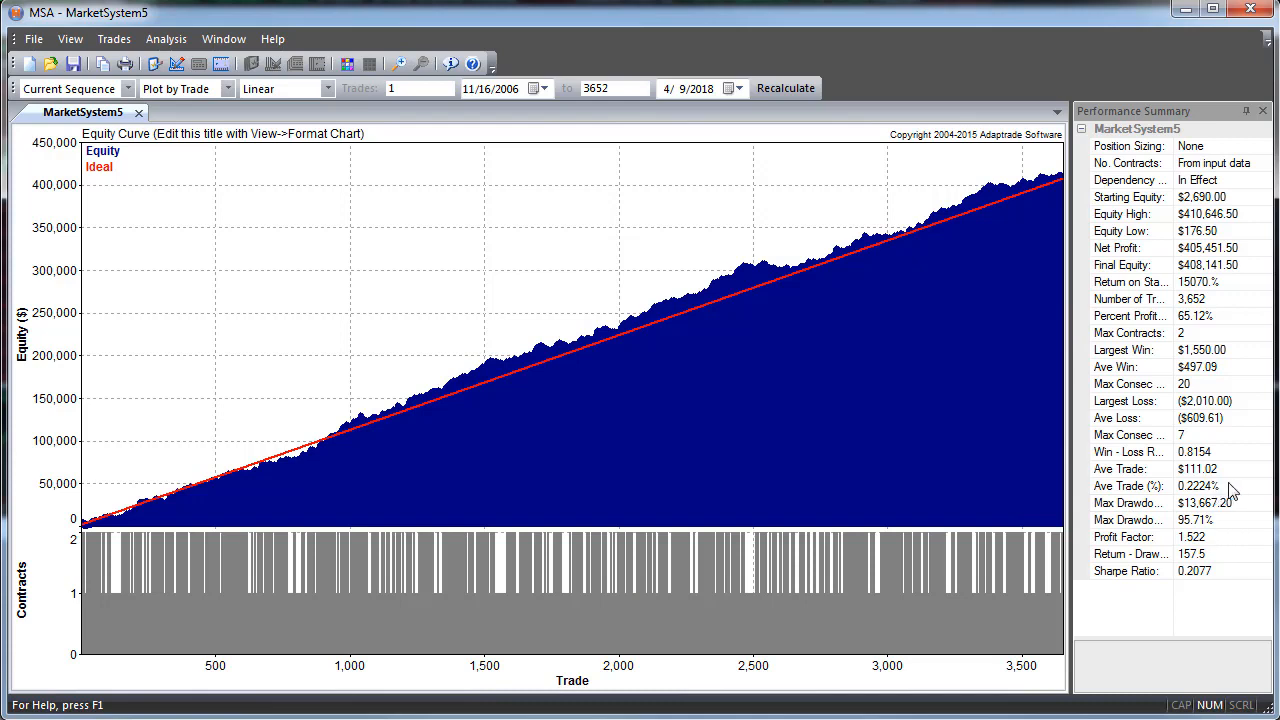
Apply combined dependency rules: increase position size by 1 contract after 2 wins in a row and decrease it by 1 contract after 2 losses in a row
click(160, 42)
click(185, 111)
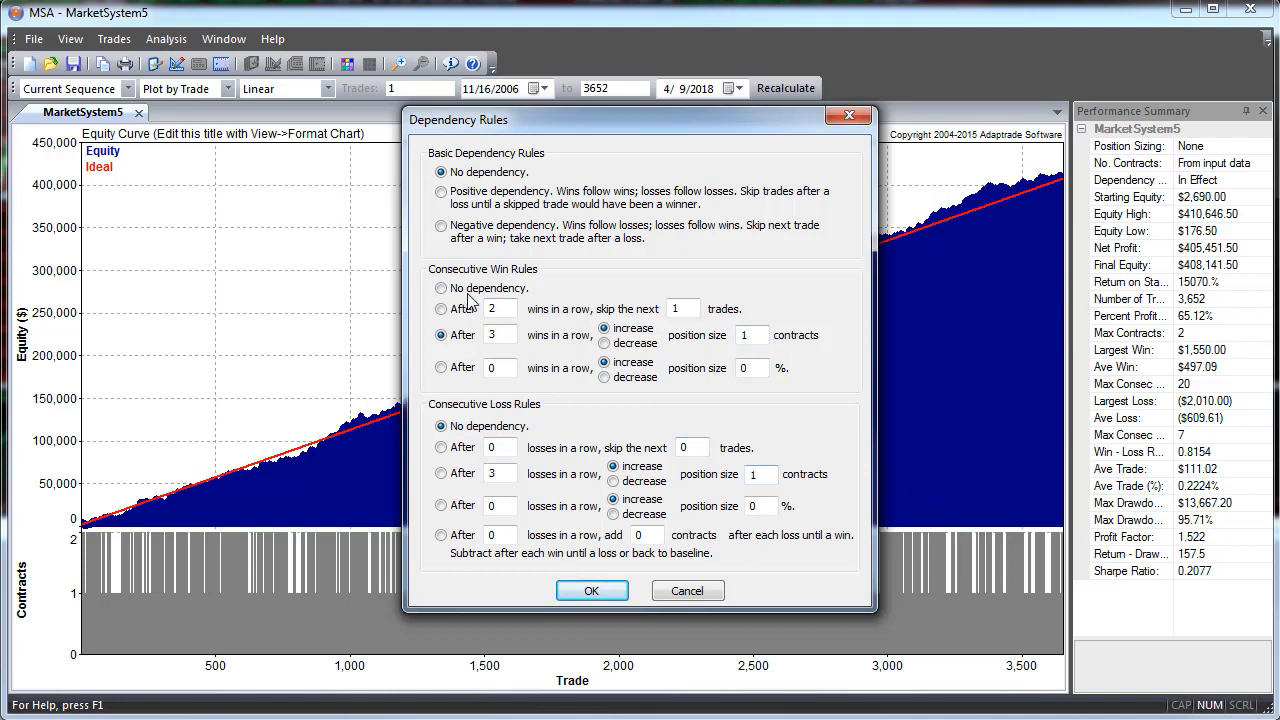
double_click(491, 335)
text(2)
click(441, 473)
double_click(491, 473)
text(2)
click(645, 482)
click(607, 593)
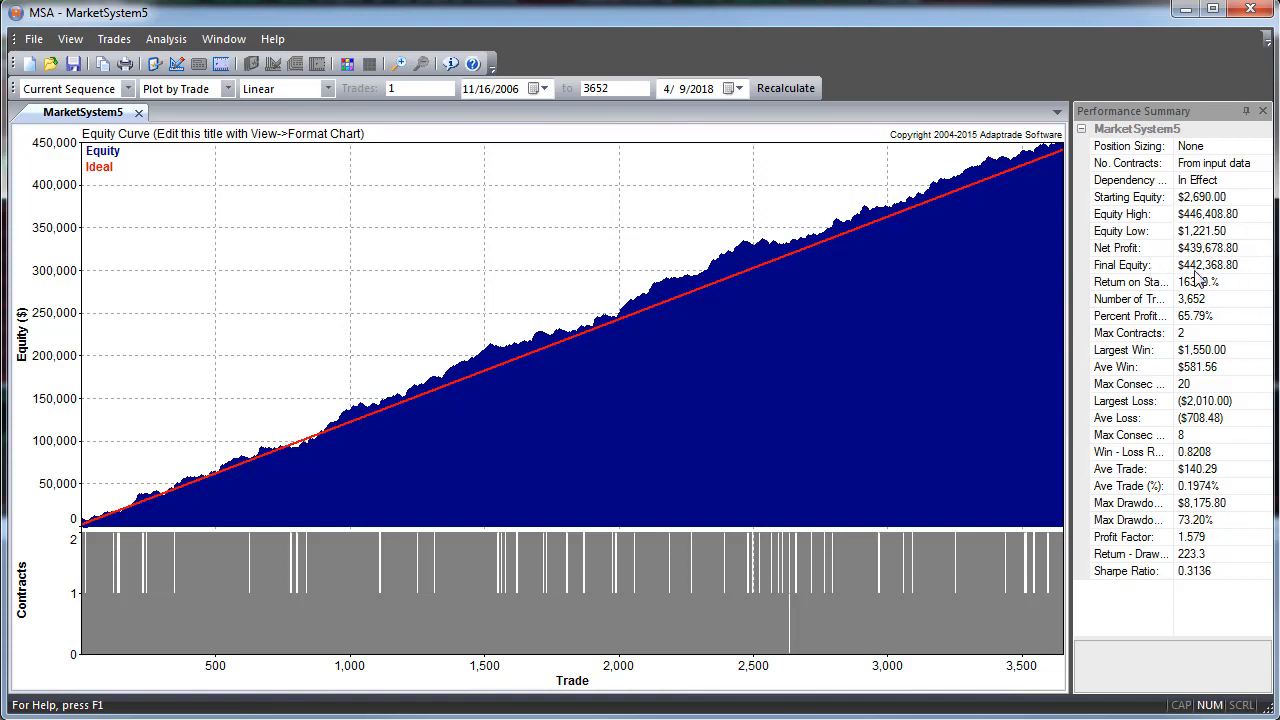
Examine the net profit, maximum drawdown, average trade and maximum contracts under the combined win and loss rules
click(1230, 248)
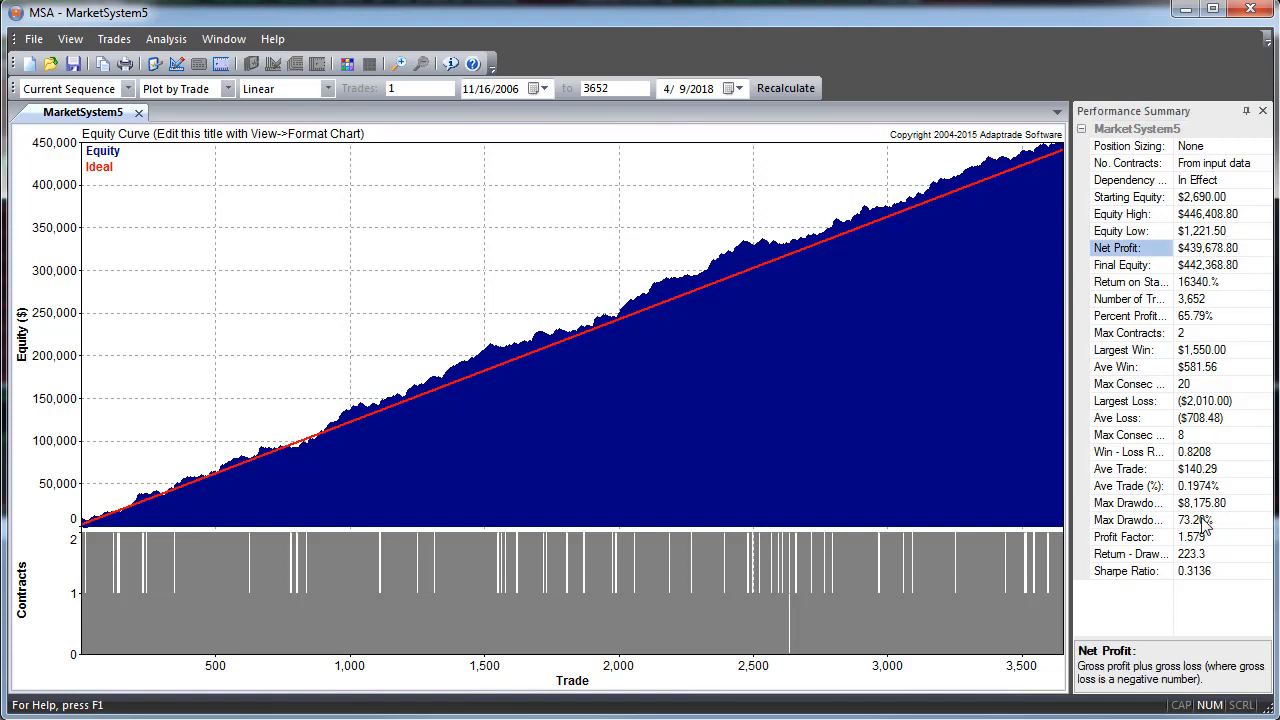
click(1240, 503)
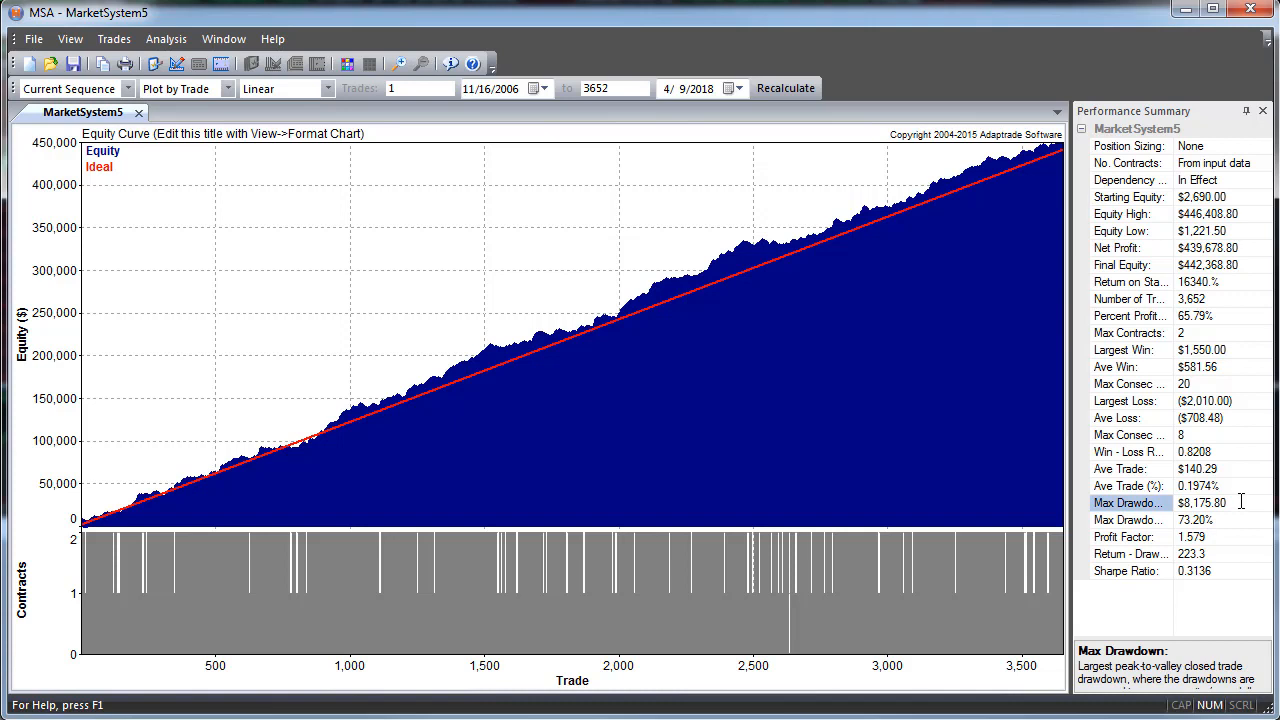
click(1223, 468)
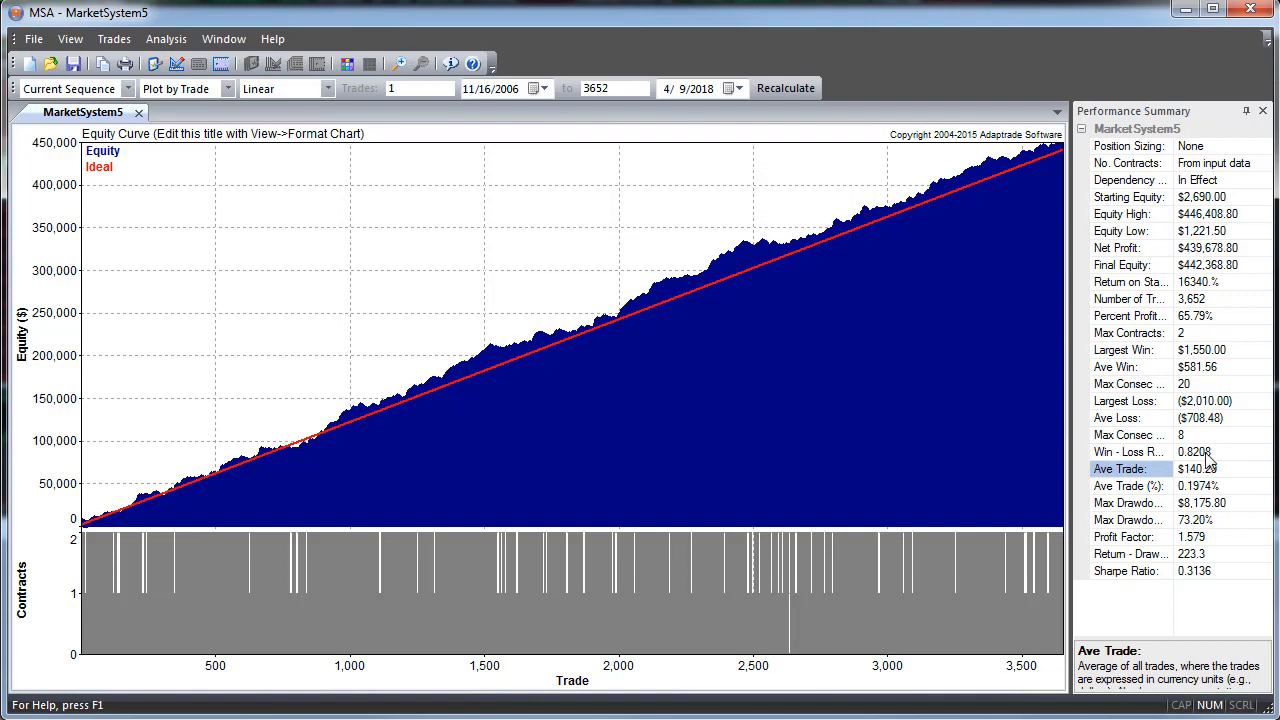
click(1195, 340)
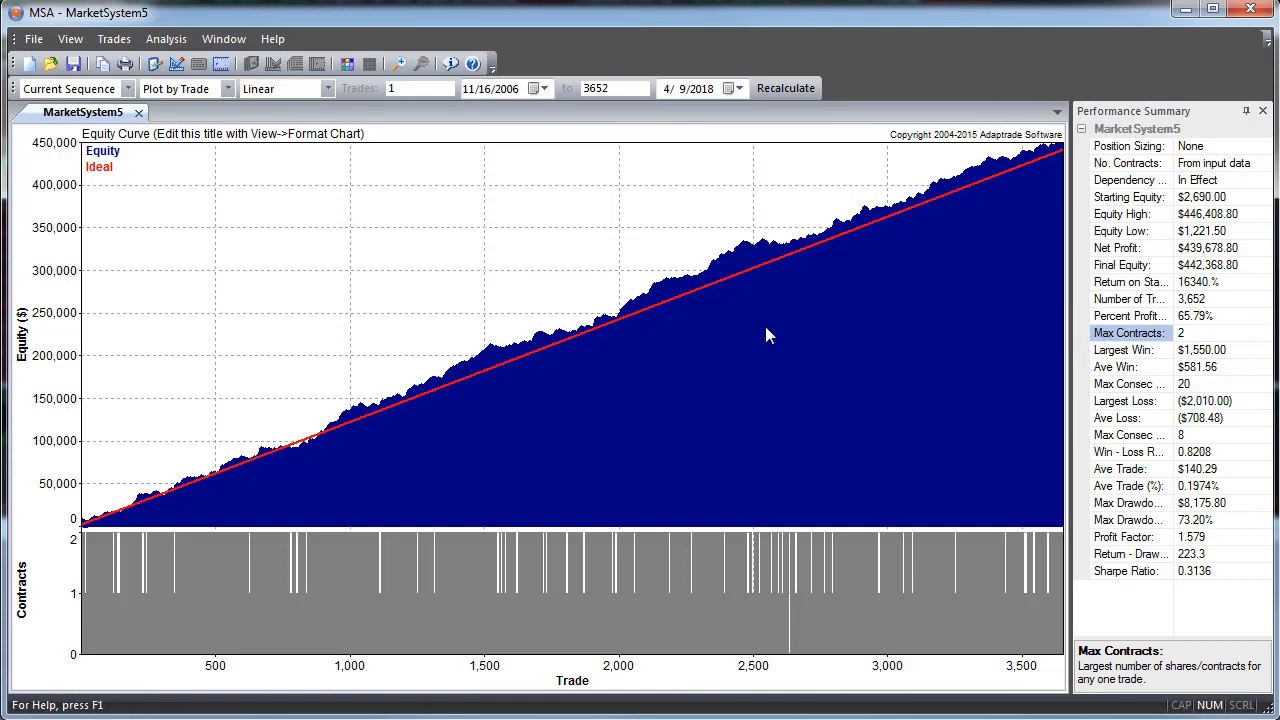
Reopen the dependency rules for review and move the dialog aside to uncover more of the equity curve
click(167, 40)
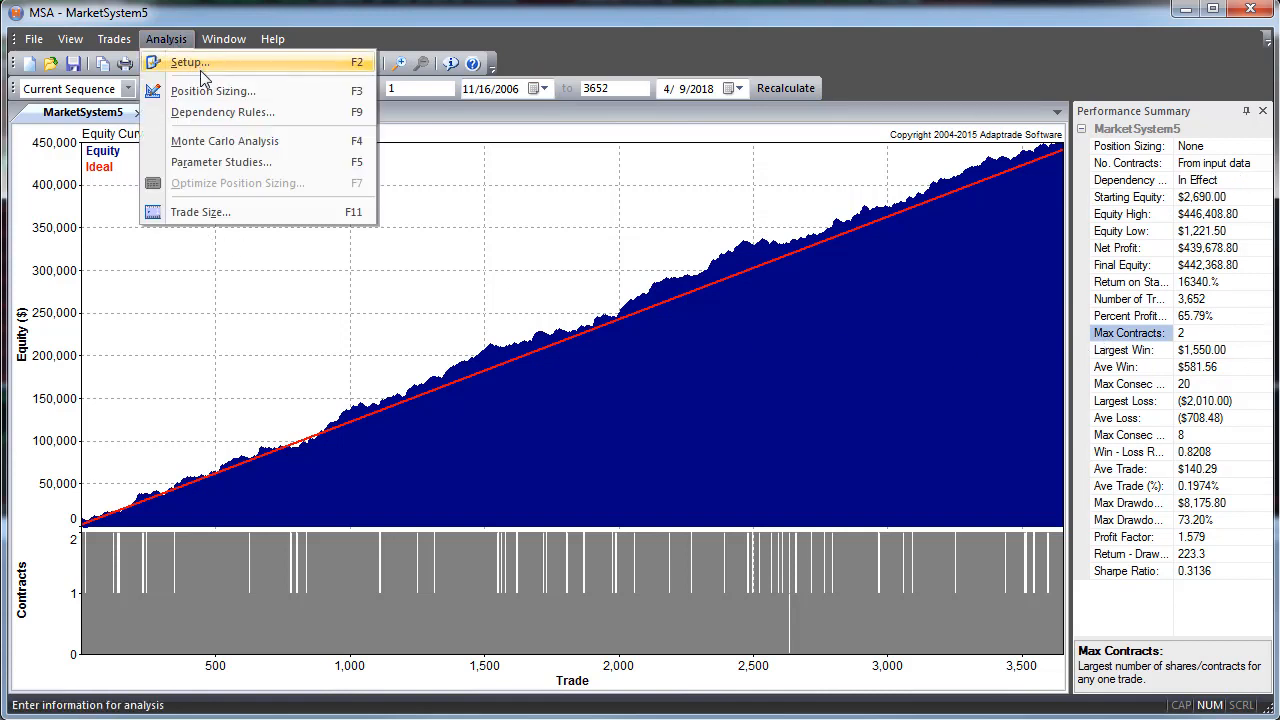
click(224, 114)
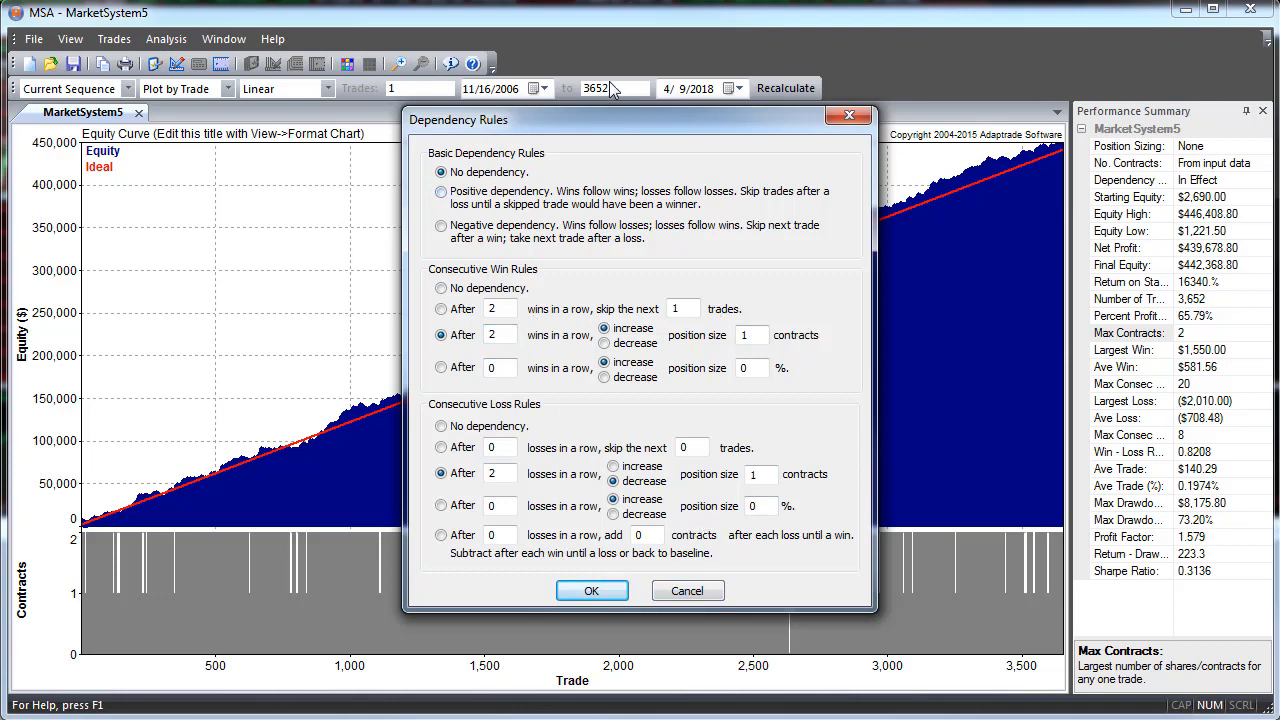
drag(608, 121, 470, 95)
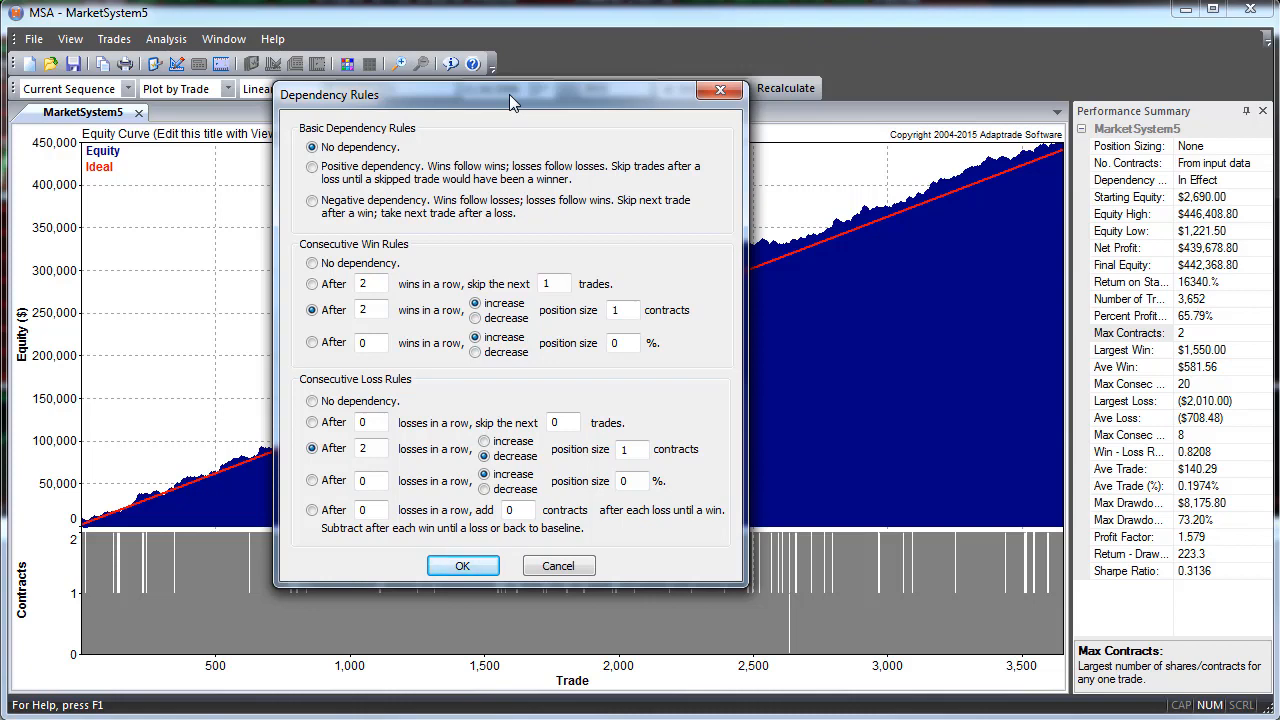
drag(509, 94, 355, 143)
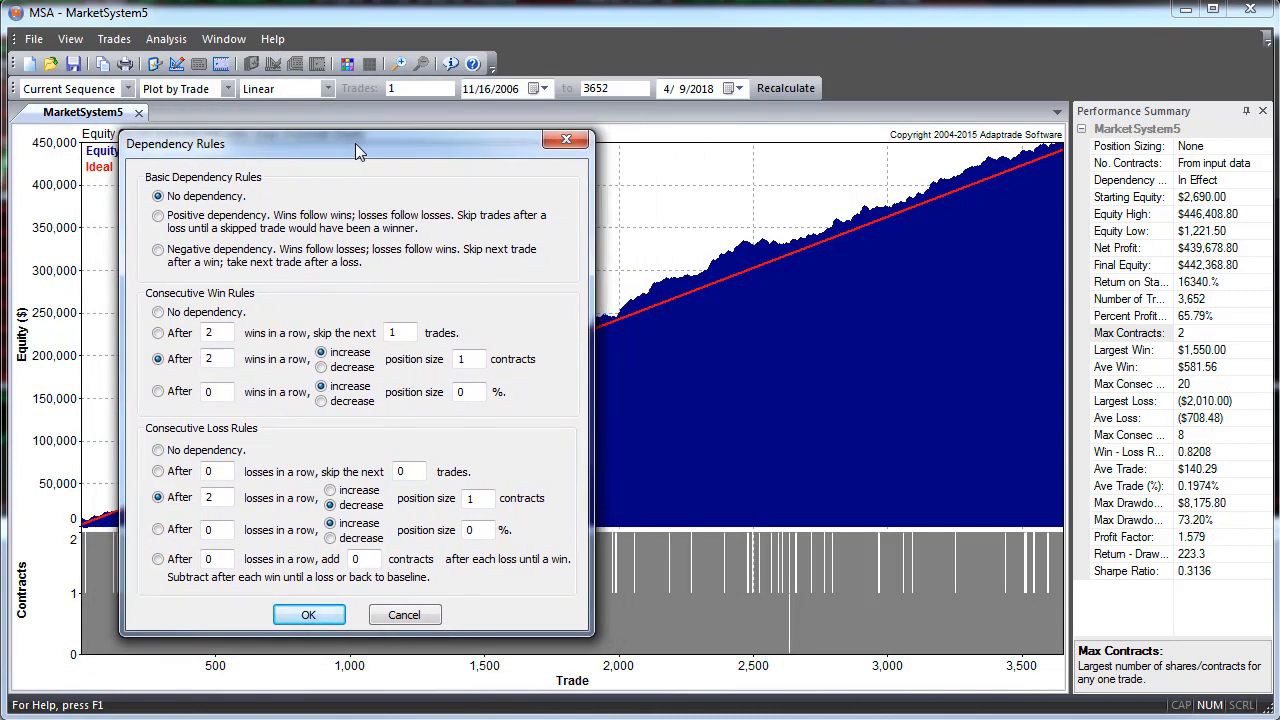